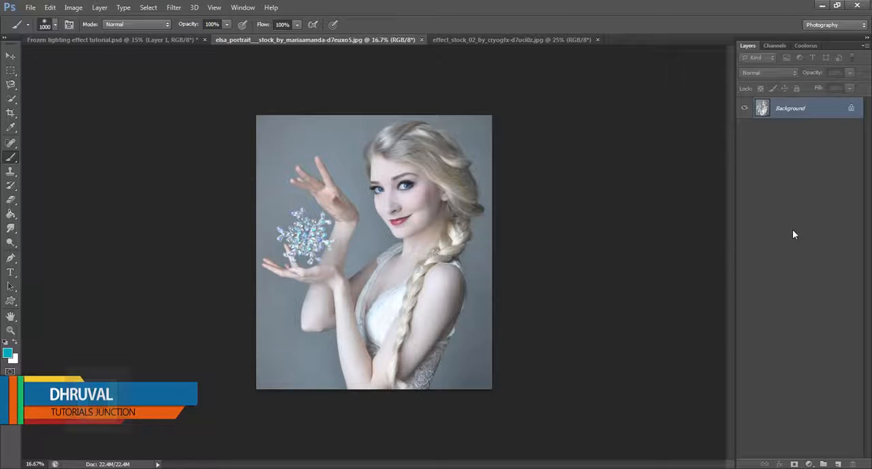
In the portrait document, convert the Background into an editable layer and duplicate it
click(501, 39)
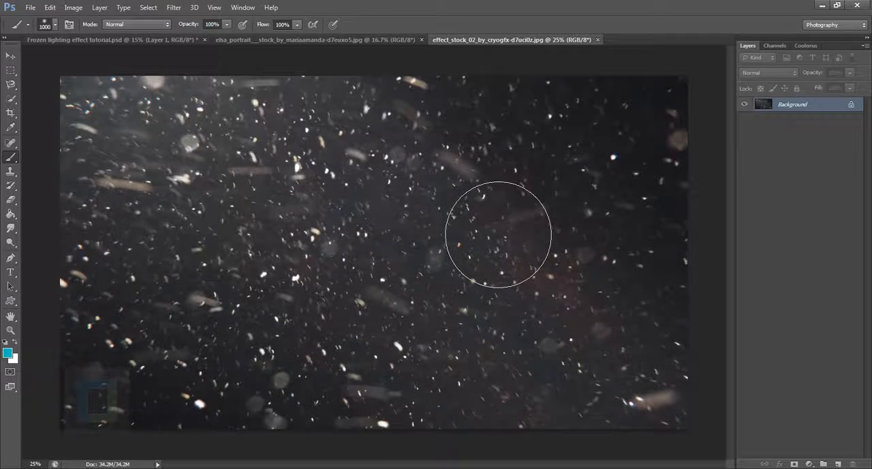
click(375, 38)
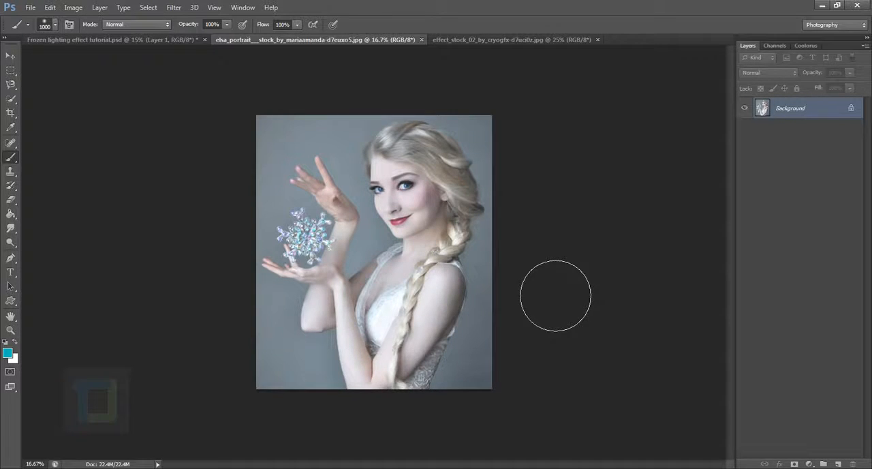
double_click(830, 111)
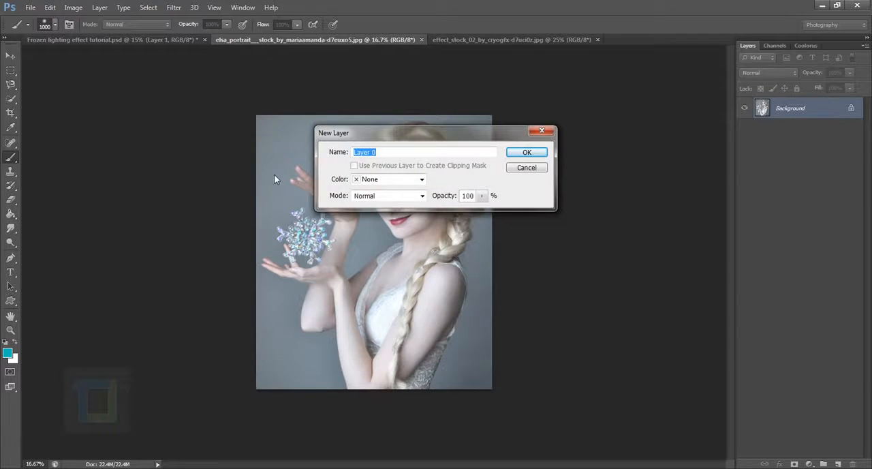
click(525, 152)
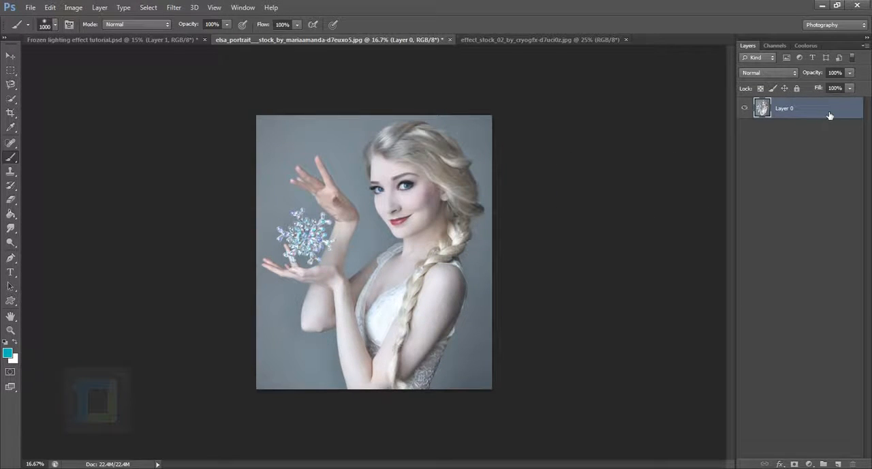
key(ctrl+j)
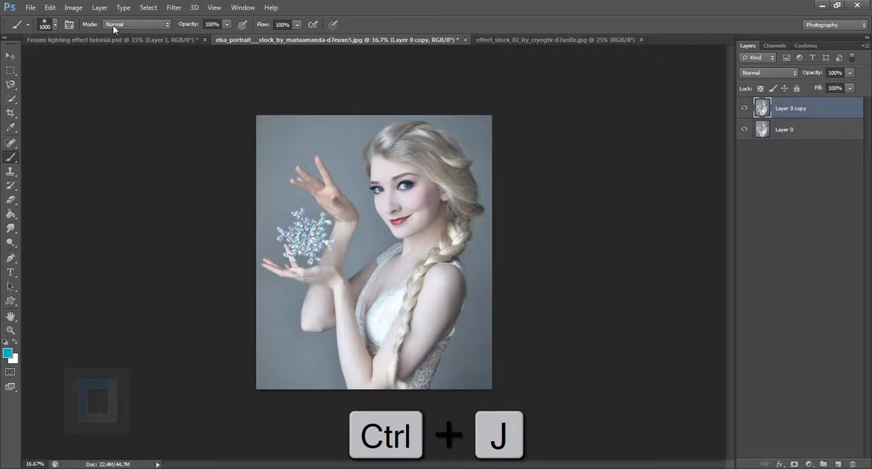
Apply a Shadows/Highlights adjustment to the duplicated portrait layer with the Highlights Amount at 28%
click(73, 7)
mouse_move(76, 35)
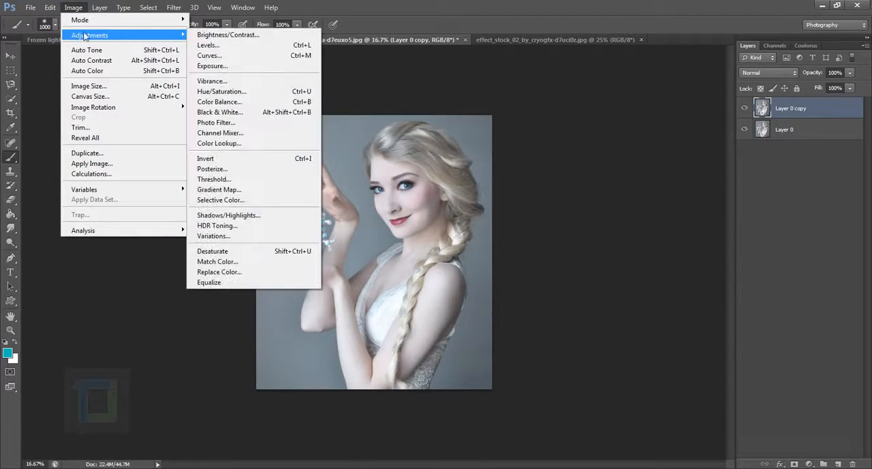
click(244, 216)
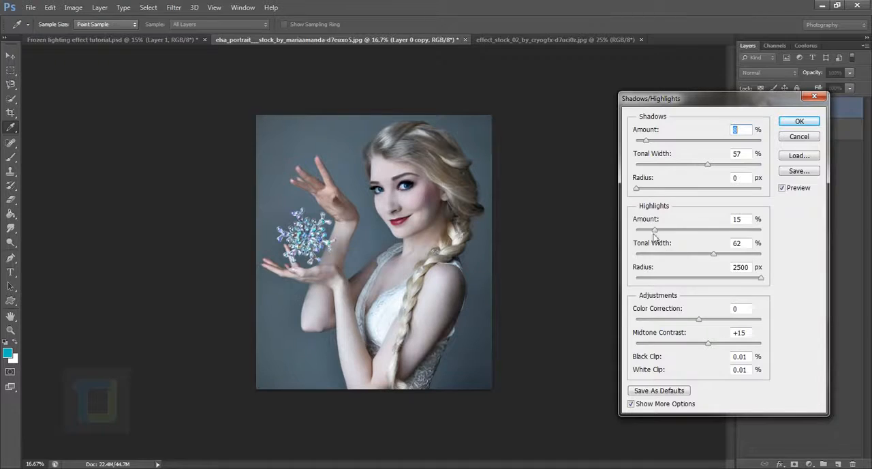
drag(656, 231, 665, 235)
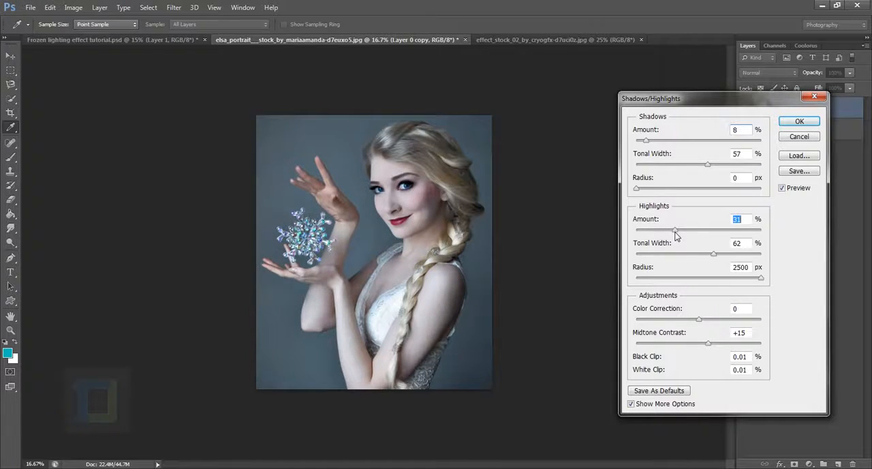
click(799, 124)
key(b)
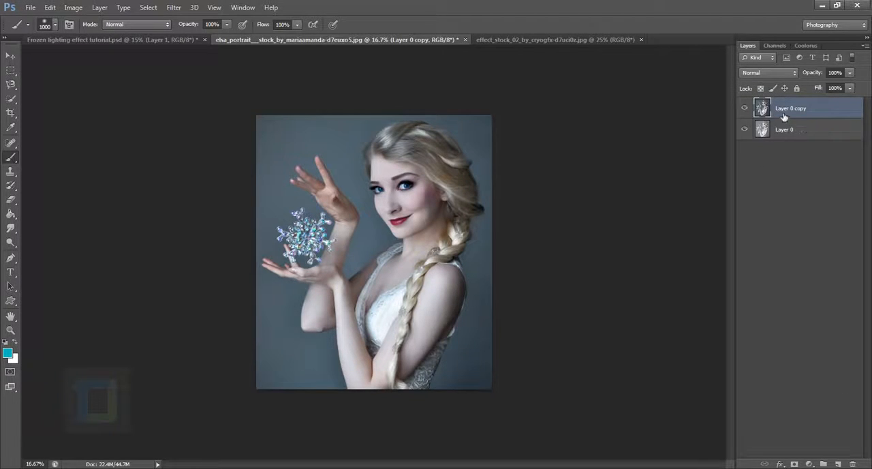
click(746, 109)
Choose the Magnetic Lasso tool and add a new empty layer above the adjusted portrait copy
key(ctrl+plus)
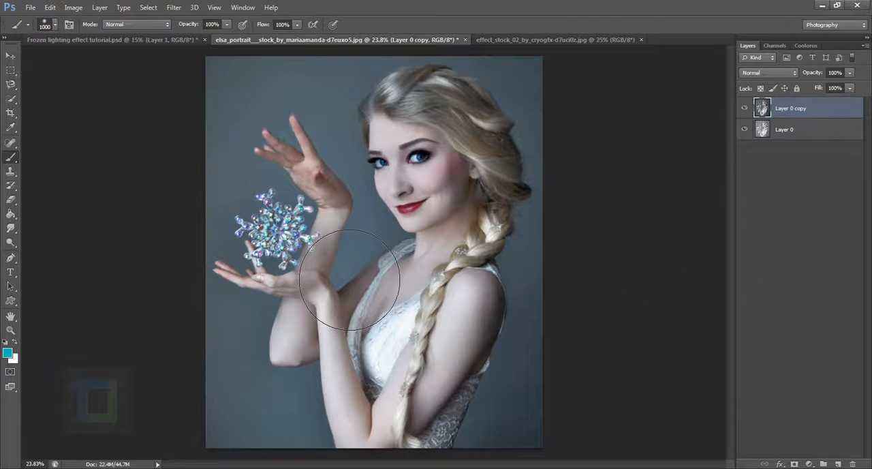
scroll(334, 276, up, 7)
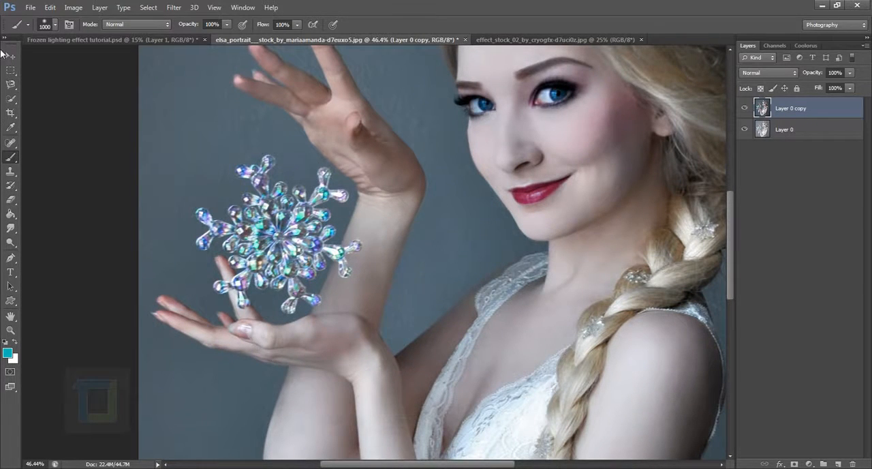
drag(10, 84, 45, 87)
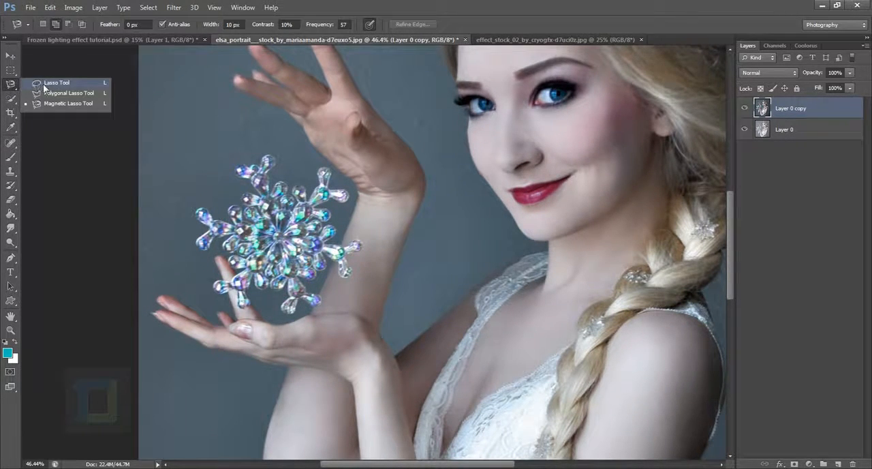
click(57, 103)
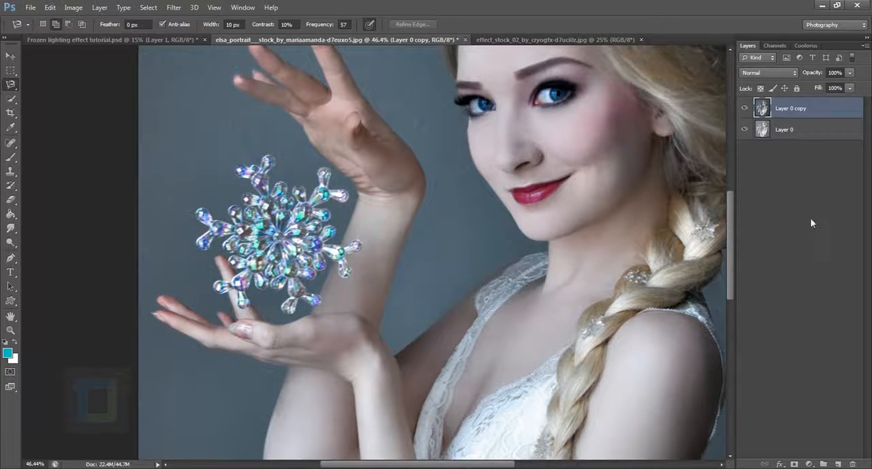
click(839, 464)
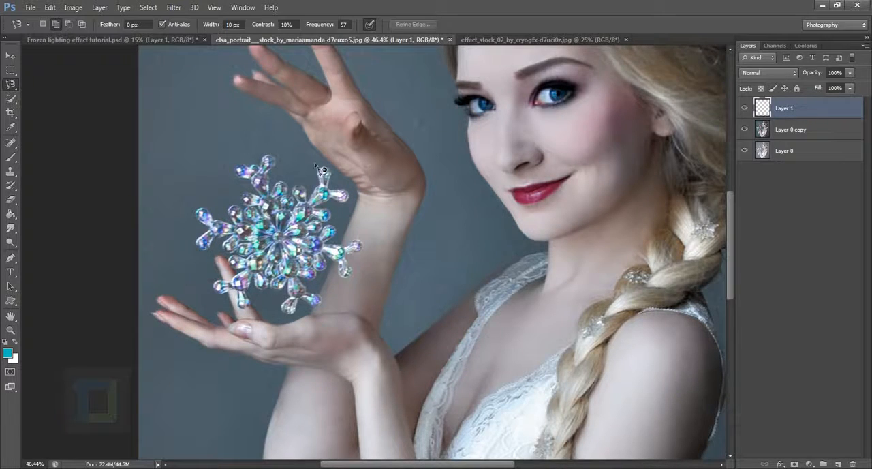
Select the crystal snowflake by tracing all around its outline with the Magnetic Lasso
drag(198, 222, 226, 231)
drag(283, 219, 267, 248)
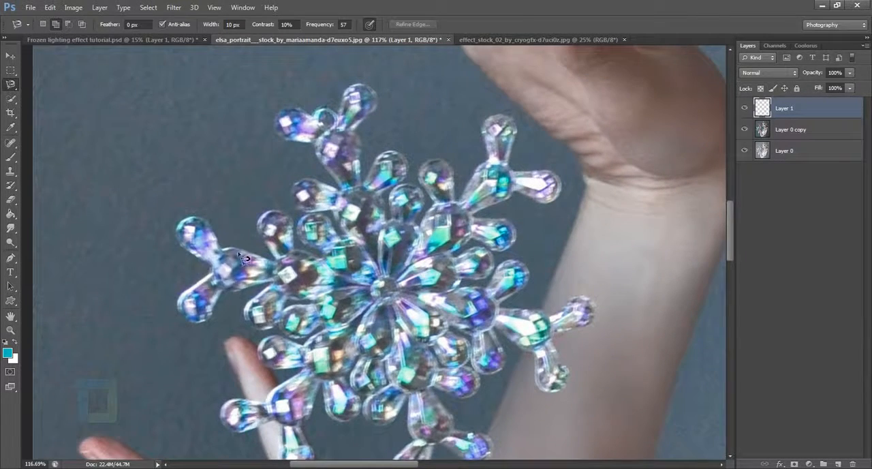
click(213, 267)
key(BackSpace)
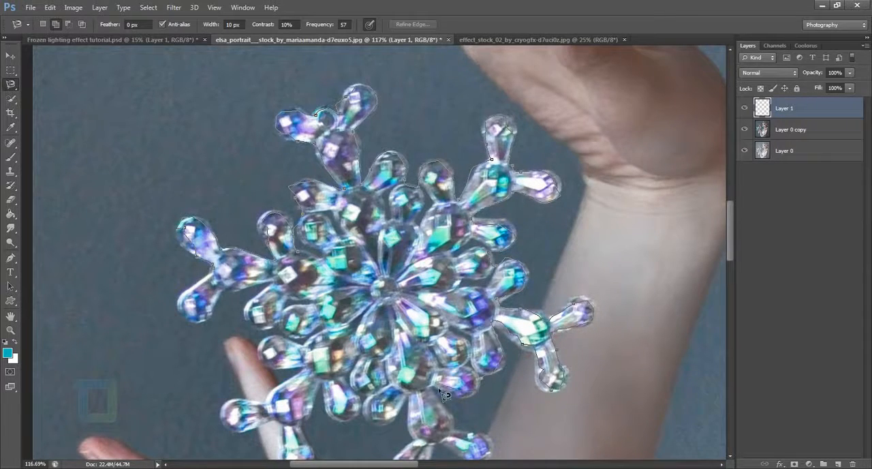
drag(469, 435, 390, 260)
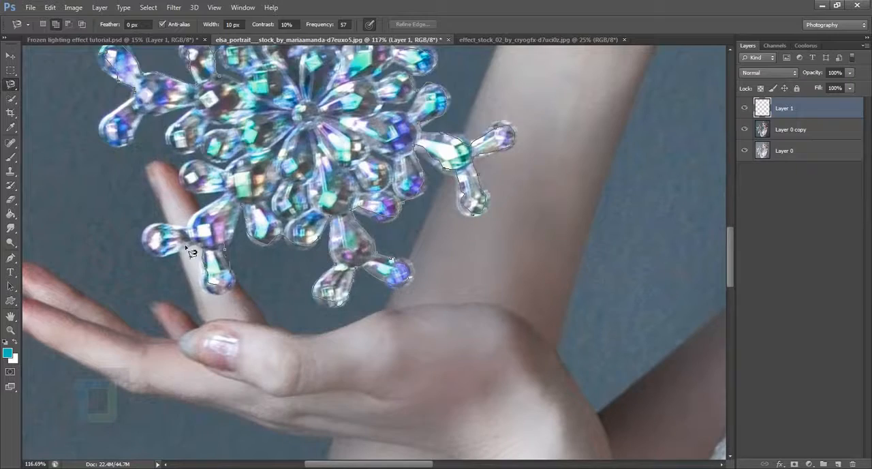
click(141, 100)
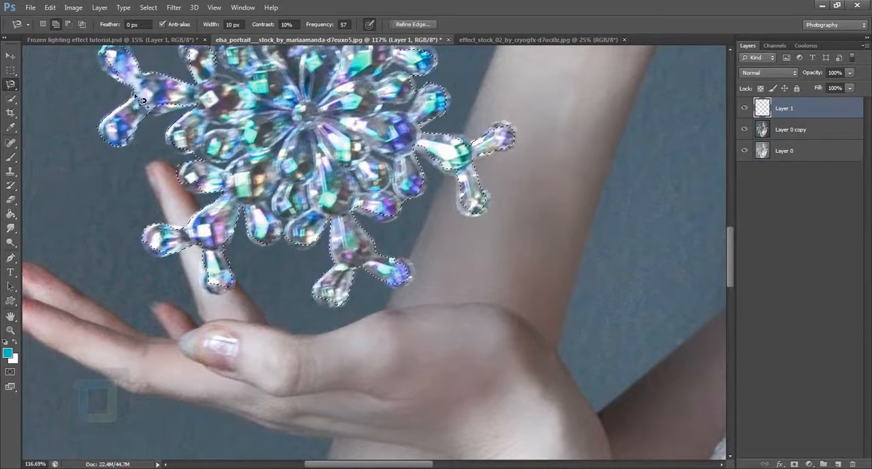
scroll(577, 102, down, 2)
drag(577, 102, 581, 218)
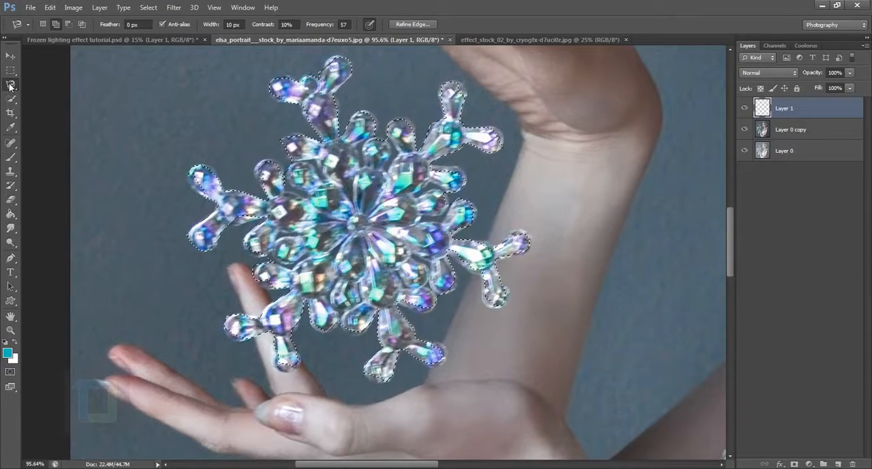
Stroke the snowflake selection on the new layer with a 4 px centred white (ffffff) line
right_click(345, 181)
click(373, 344)
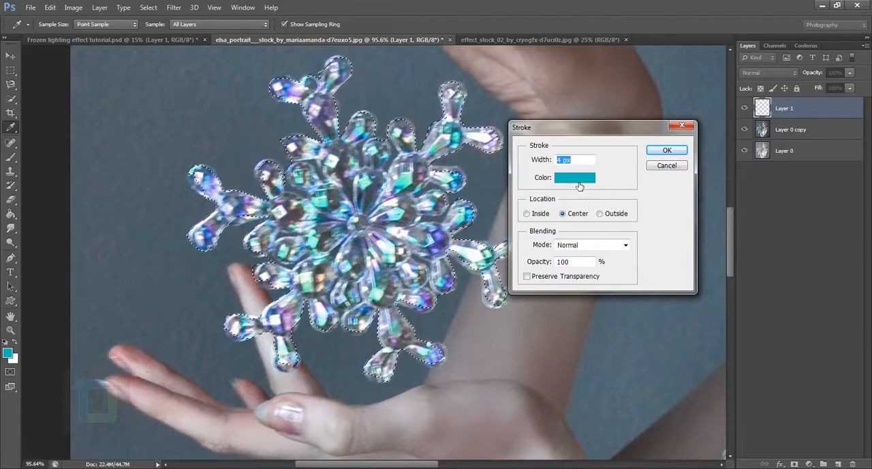
click(579, 182)
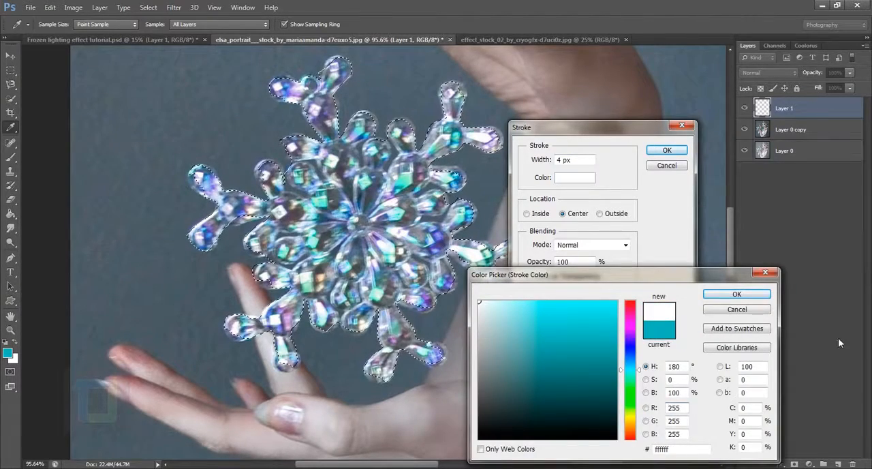
click(736, 294)
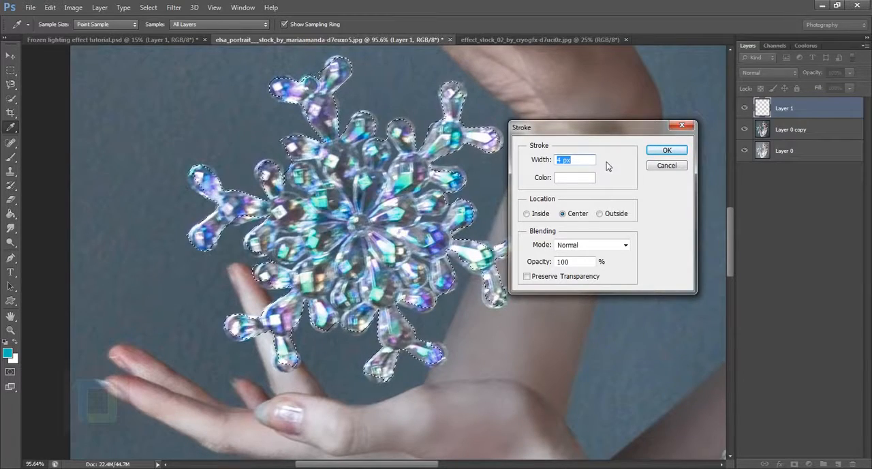
click(657, 153)
key(l)
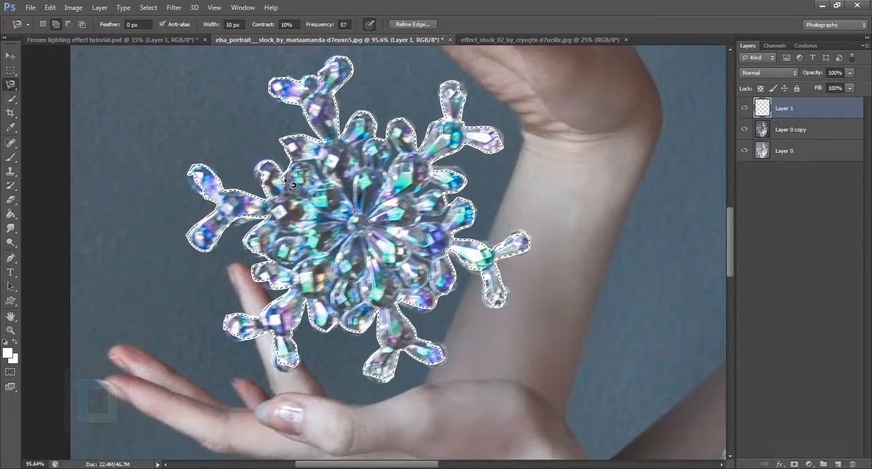
Stroke the snowflake selection again with a 10 px centred white line, and clear the selection
right_click(327, 174)
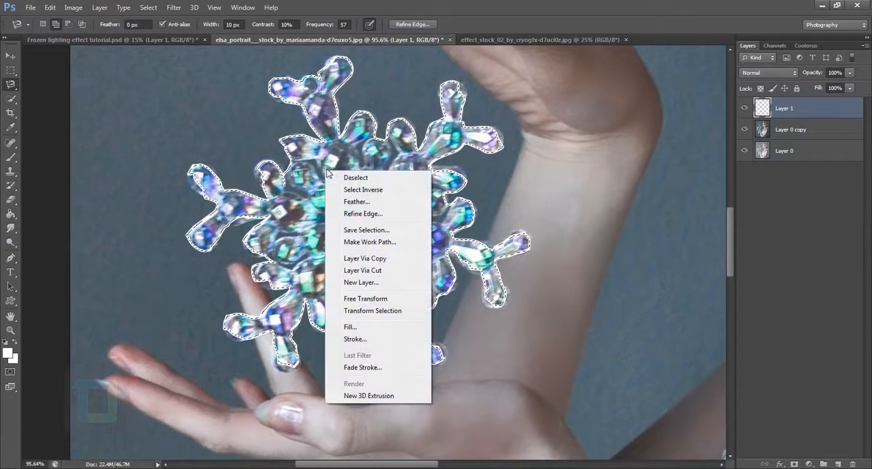
click(355, 339)
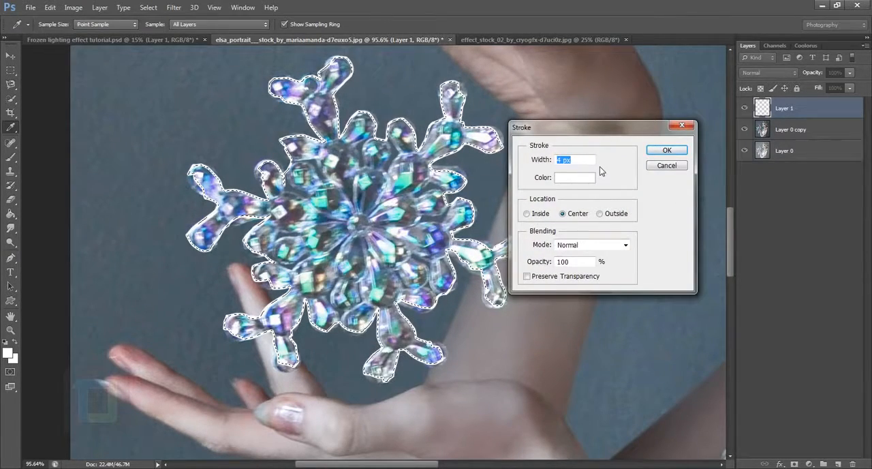
text(10)
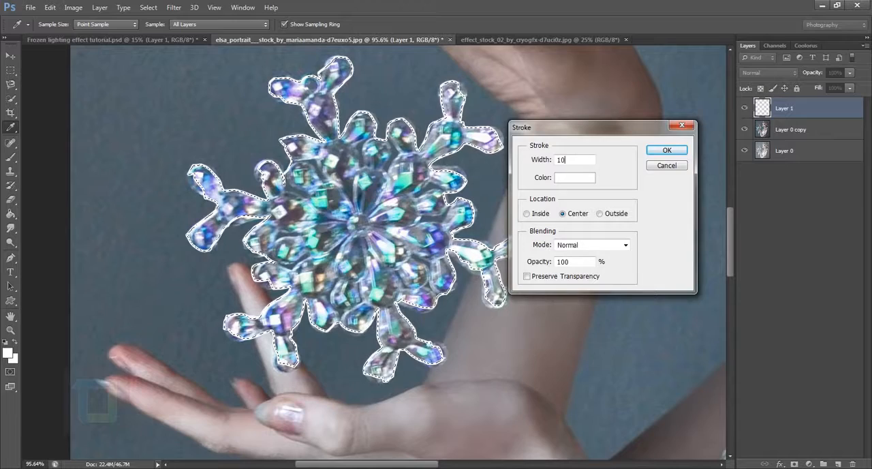
click(667, 150)
key(l)
scroll(378, 191, down, 4)
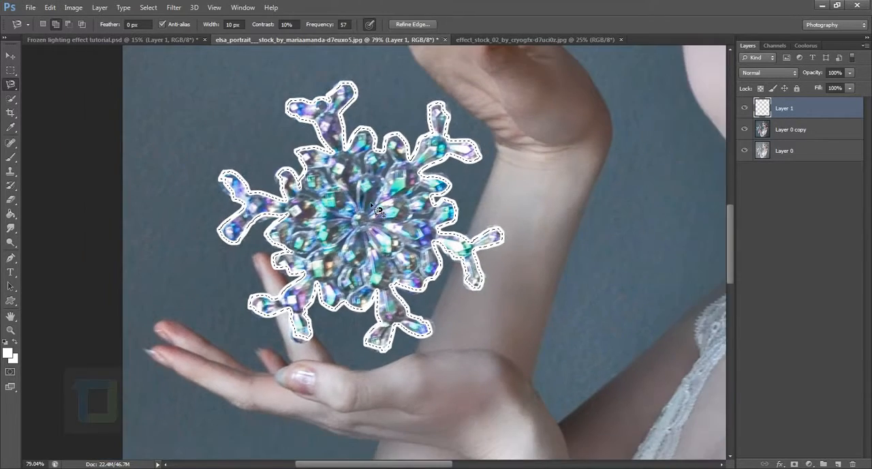
scroll(378, 191, down, 4)
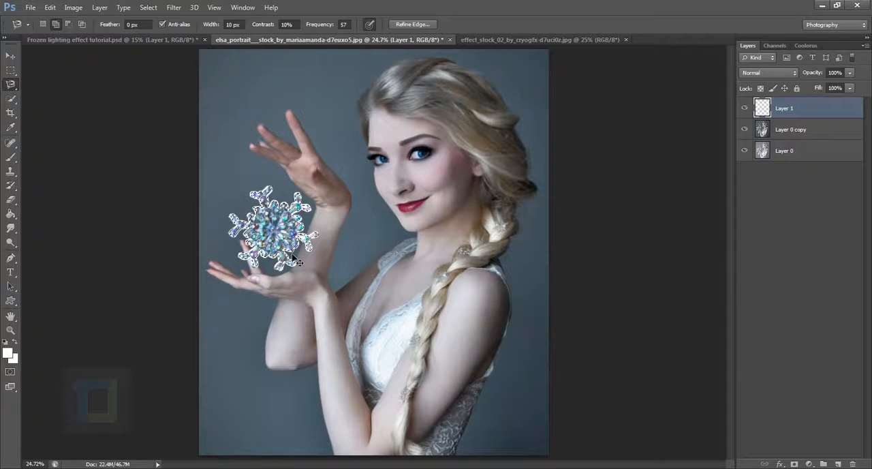
key(ctrl+d)
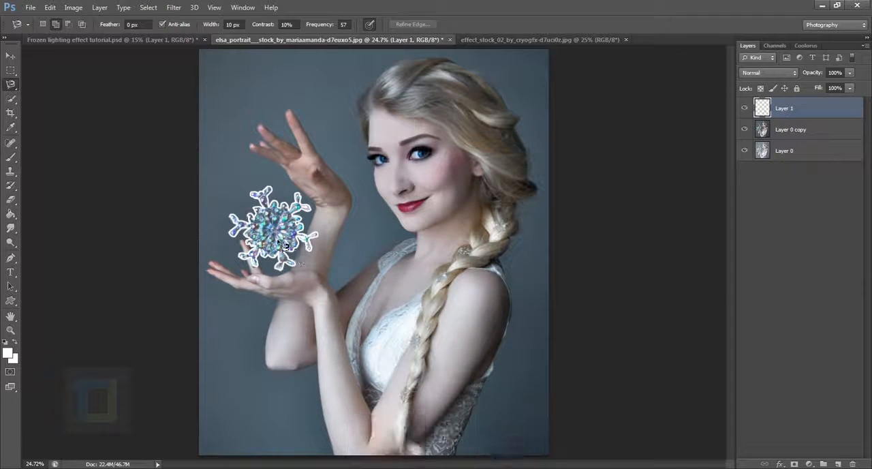
Soften the white snowflake outline with a Gaussian Blur of 6.6 pixels radius
click(174, 7)
mouse_move(185, 120)
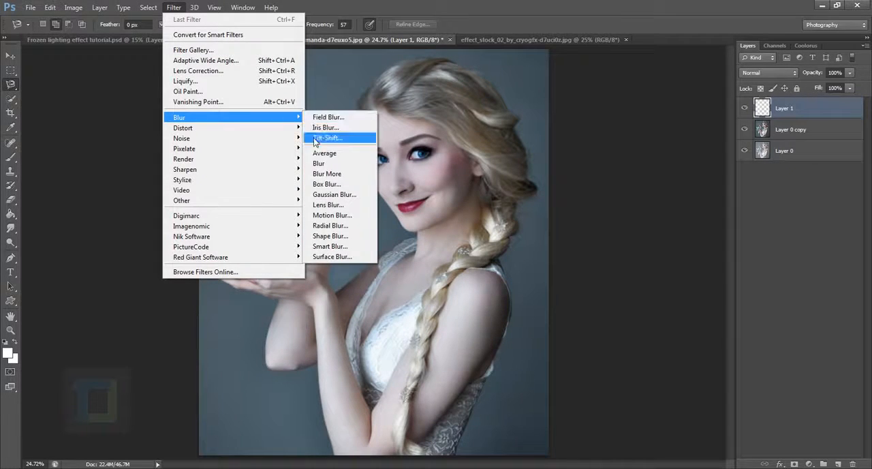
click(332, 194)
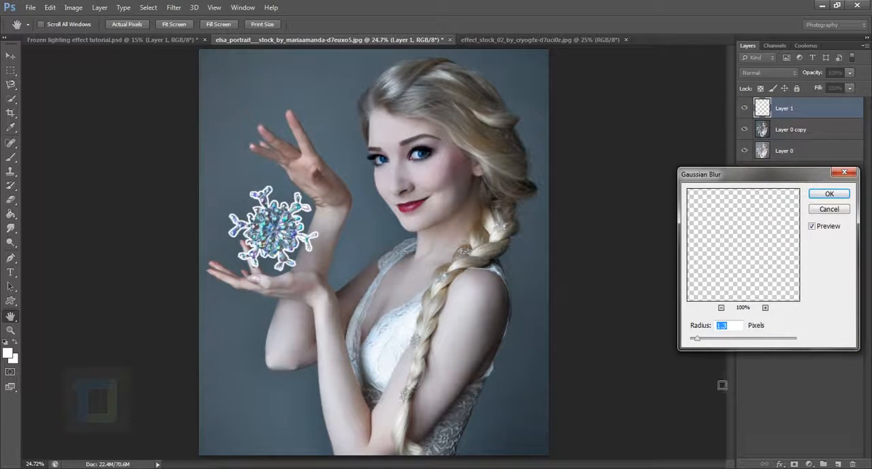
drag(698, 341, 723, 341)
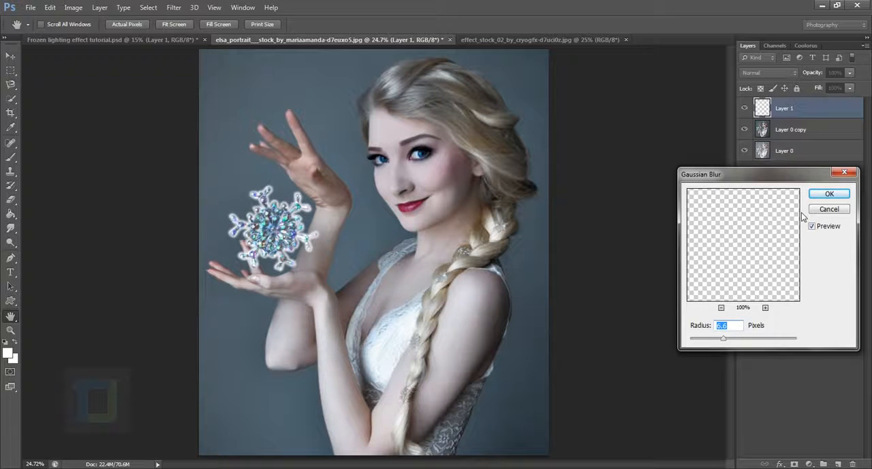
click(821, 197)
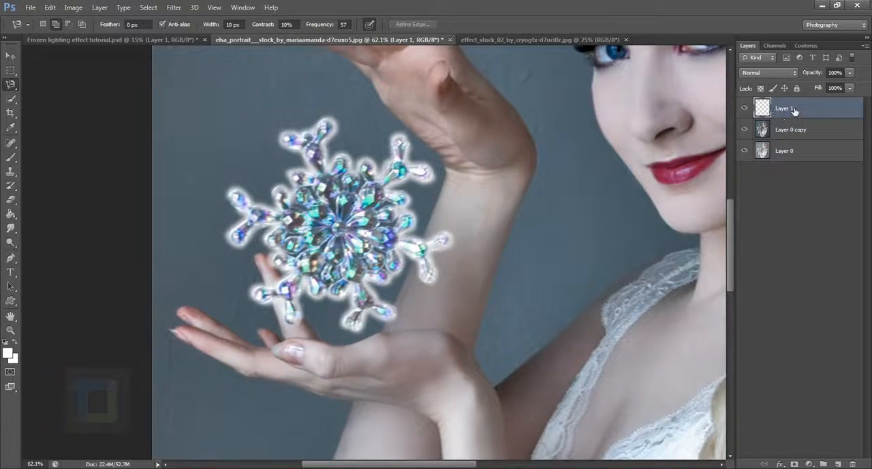
Add an Outer Glow in turquoise (1eeec4) to the layer holding the blurred snowflake outline
double_click(842, 111)
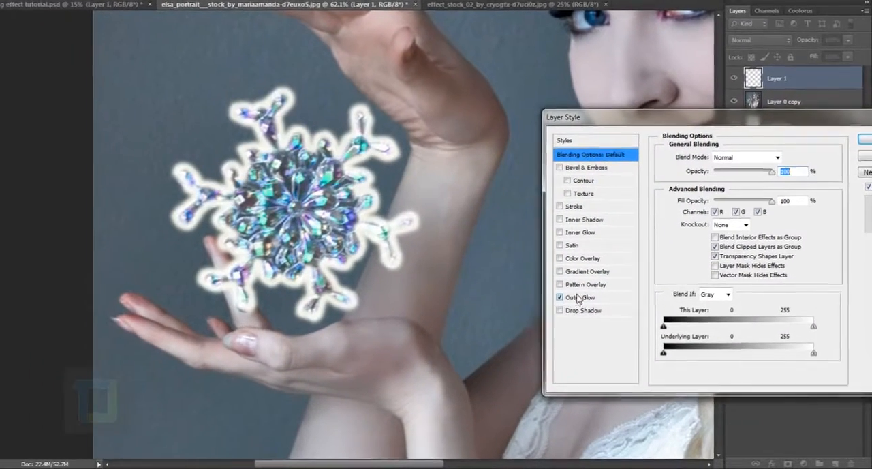
click(602, 310)
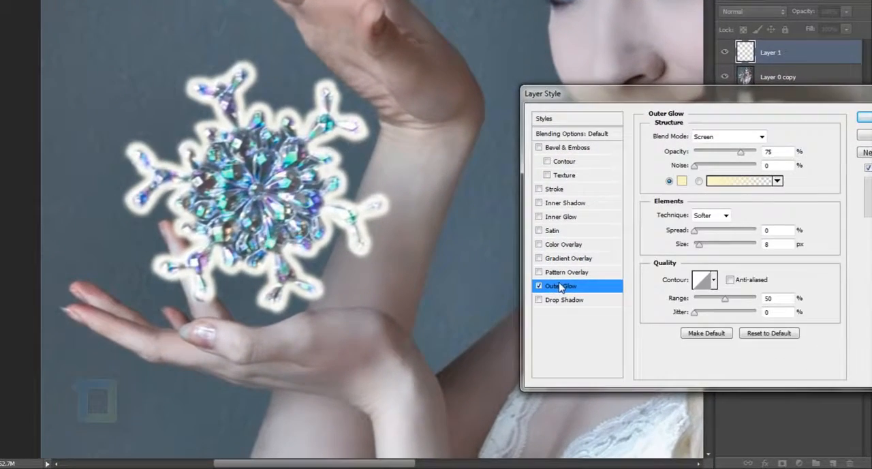
click(687, 183)
click(595, 359)
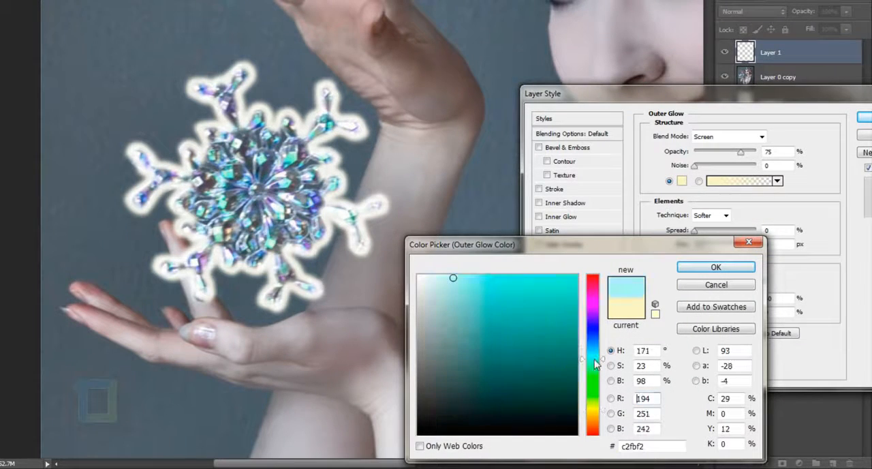
click(557, 280)
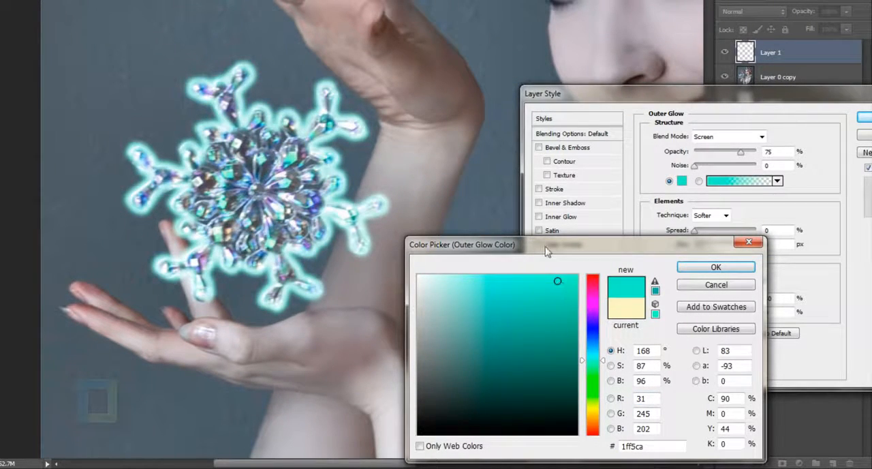
drag(545, 251, 571, 170)
click(577, 215)
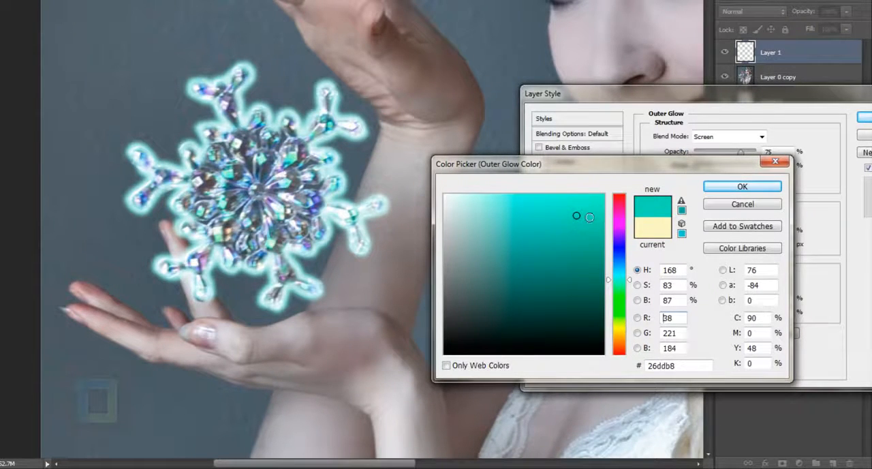
drag(590, 216, 584, 204)
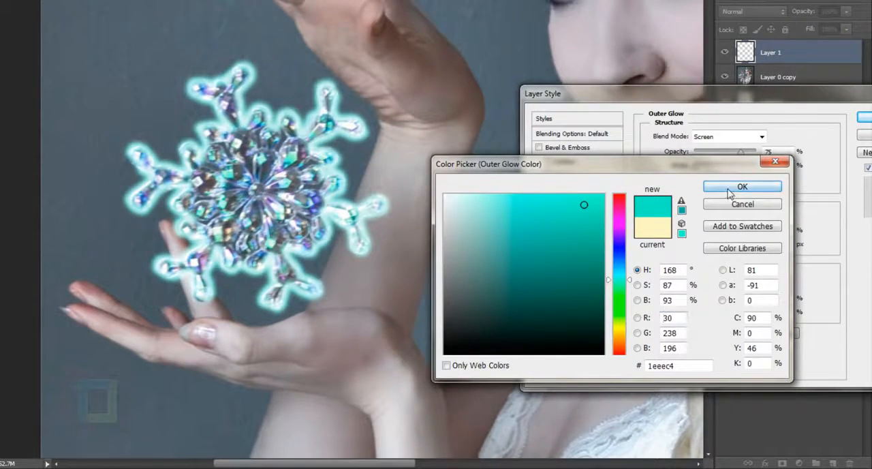
click(735, 188)
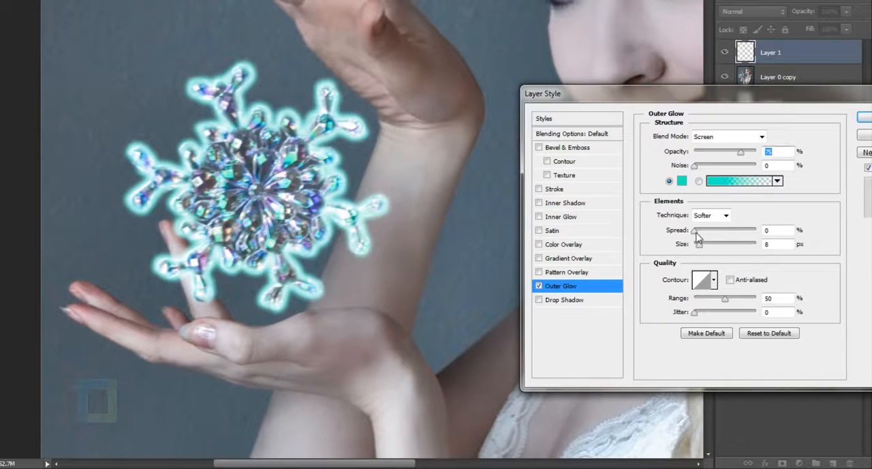
Set the outer glow's size to 24 px, try other contours but settle on the linear one, and apply the layer style
drag(696, 233, 705, 250)
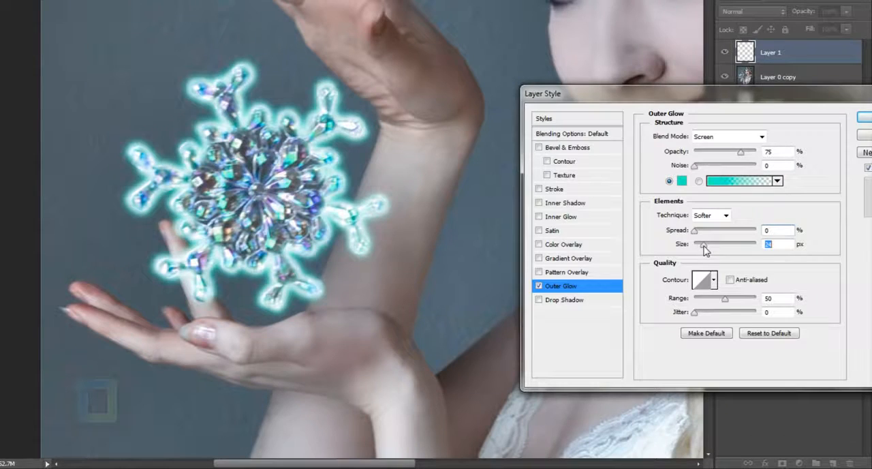
click(713, 280)
click(662, 330)
click(688, 331)
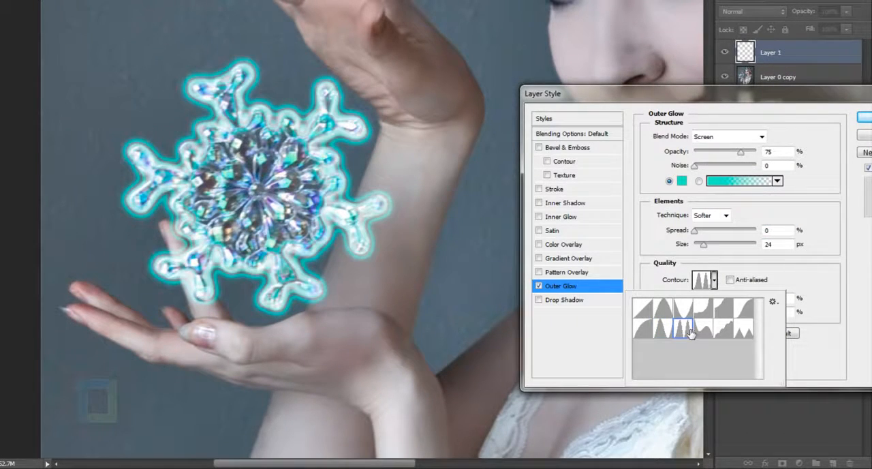
click(702, 330)
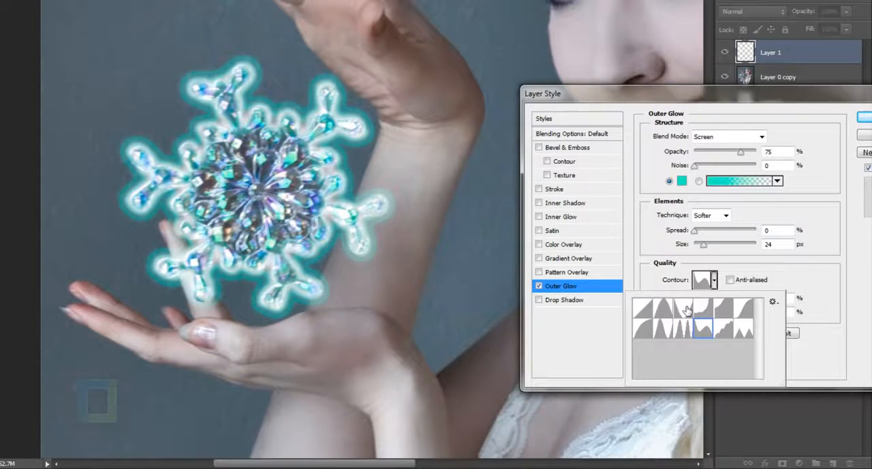
click(685, 308)
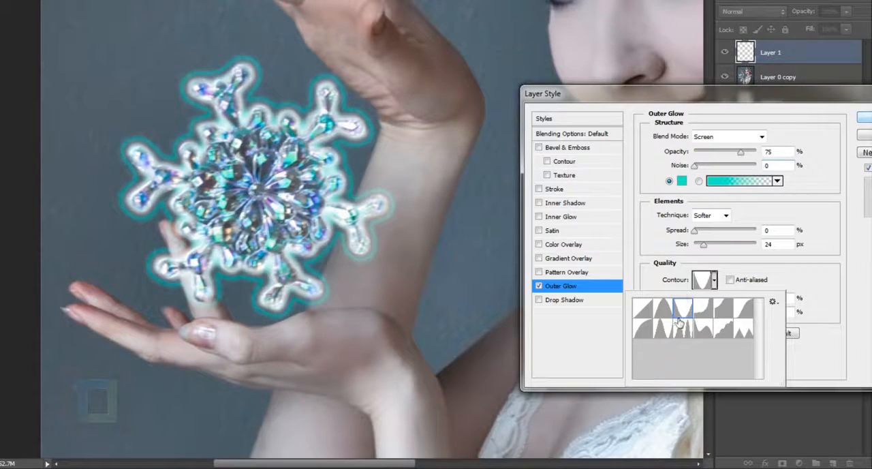
click(644, 310)
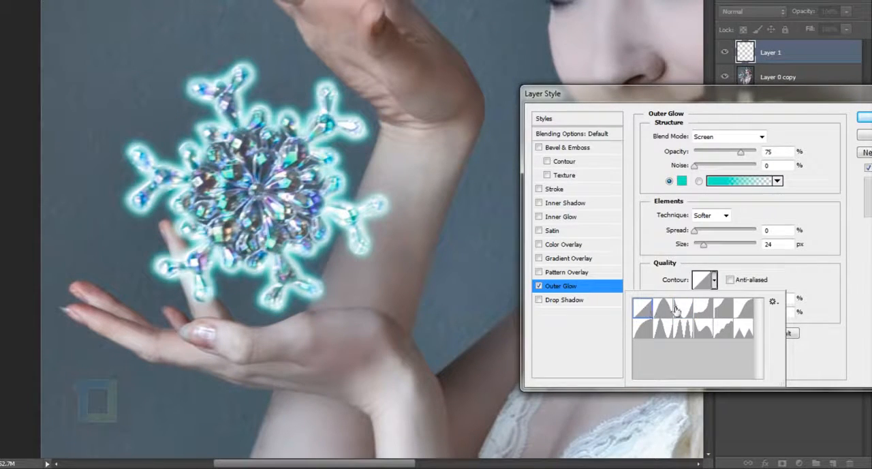
click(862, 120)
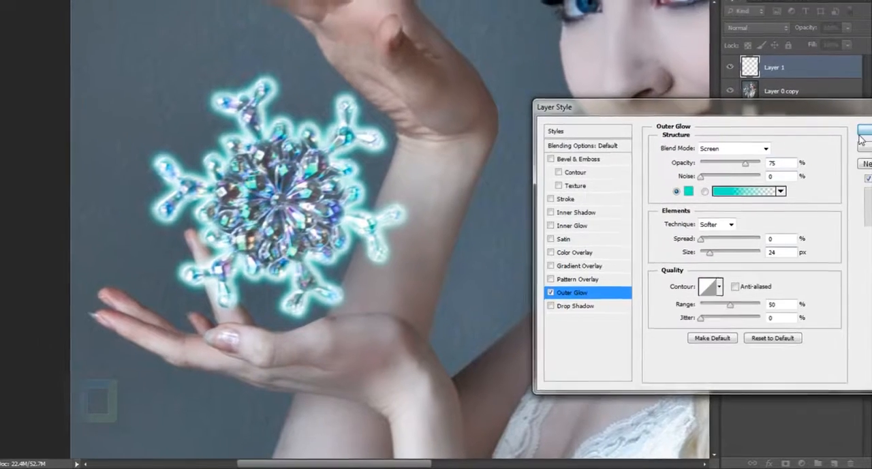
click(861, 120)
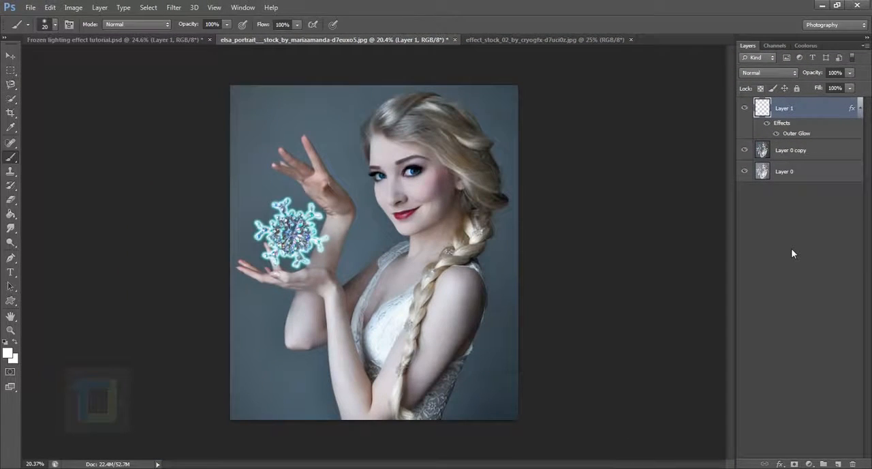
Add a new layer above the snowflake outline and set the foreground colour to 61b9b9
click(838, 463)
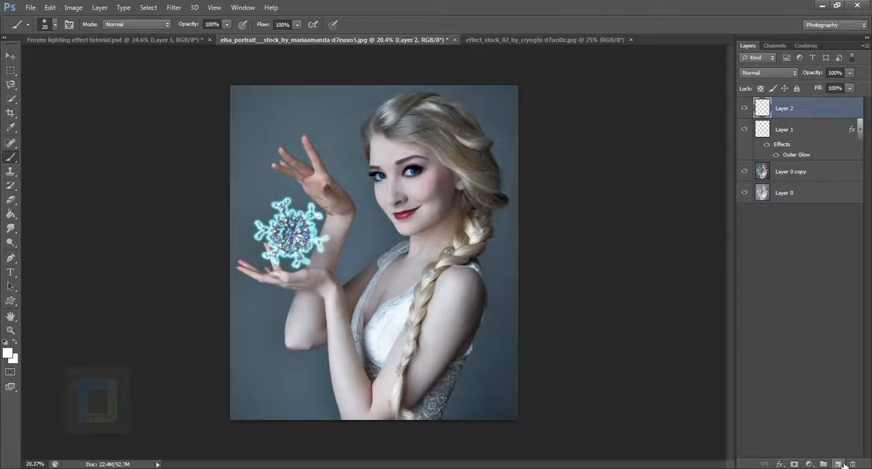
click(8, 352)
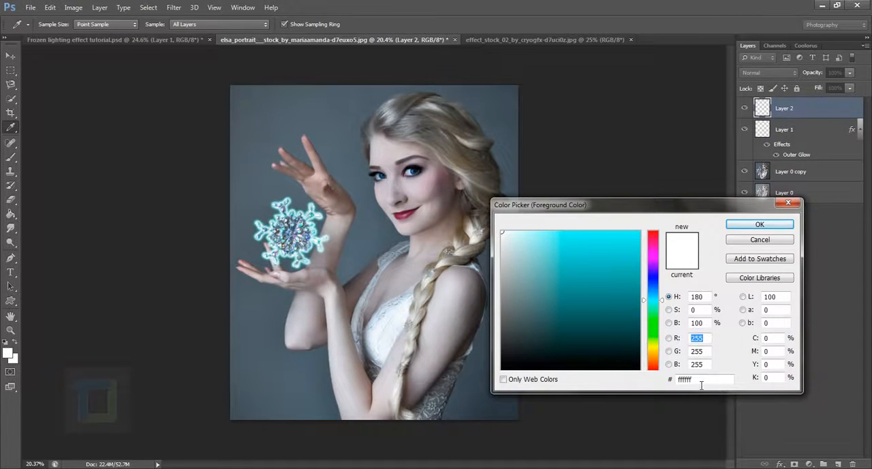
click(701, 380)
text(61b9b9)
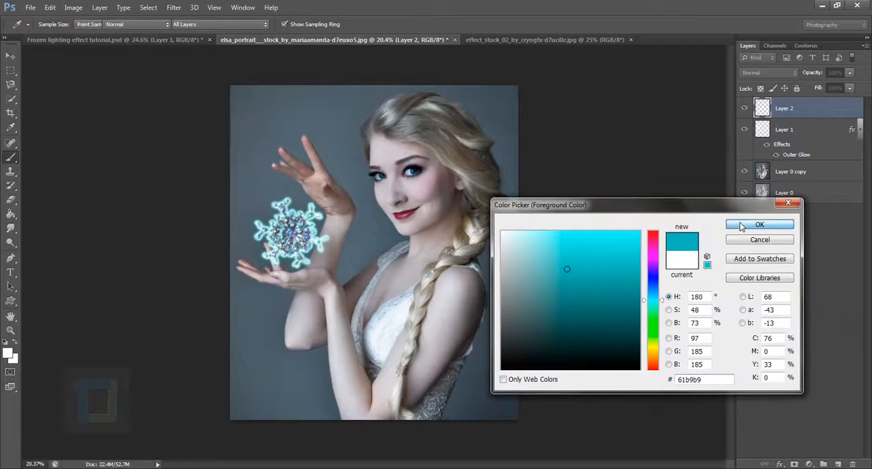
click(665, 19)
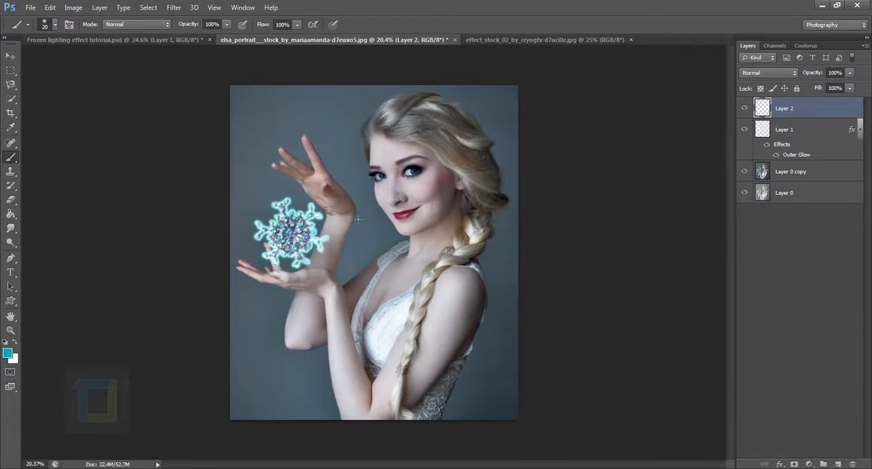
Paint two soft teal dabs over the snowflake on the new layer with a 1000 px brush
right_click(11, 158)
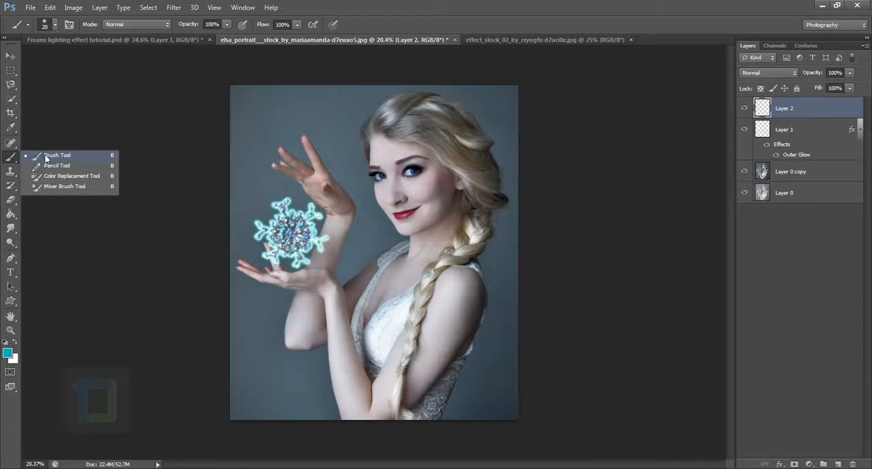
click(46, 159)
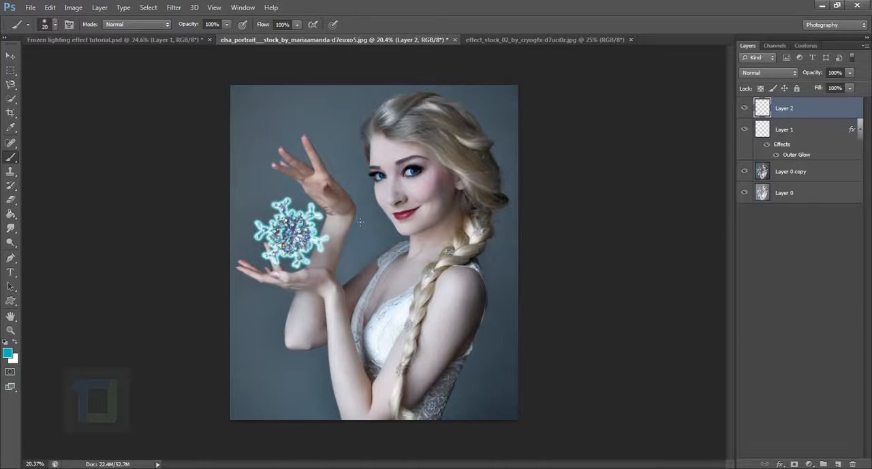
scroll(284, 202, up, 5)
scroll(296, 208, down, 2)
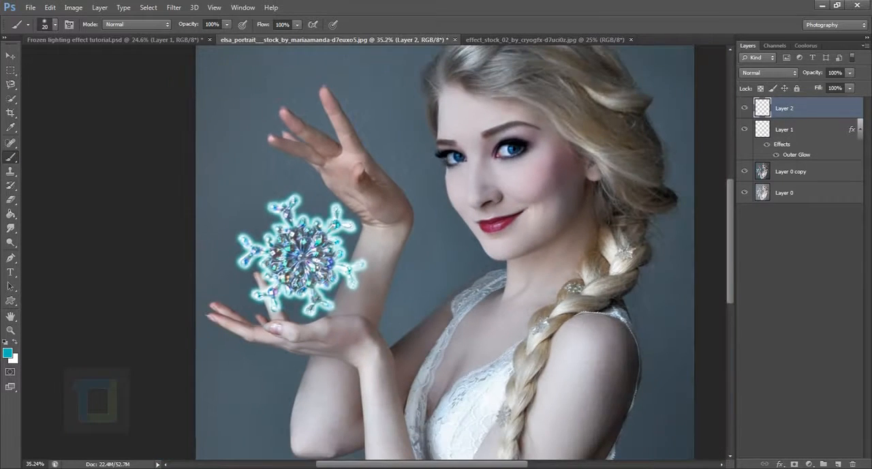
key(bracketright)
key(bracketright)
key(bracketright)
key(bracketright)
key(bracketright)
key(bracketright)
key(bracketright)
key(bracketright)
key(bracketright)
key(bracketright)
key(bracketright)
key(bracketright)
key(bracketright)
key(bracketright)
key(bracketright)
key(bracketright)
key(bracketright)
scroll(376, 329, down, 2)
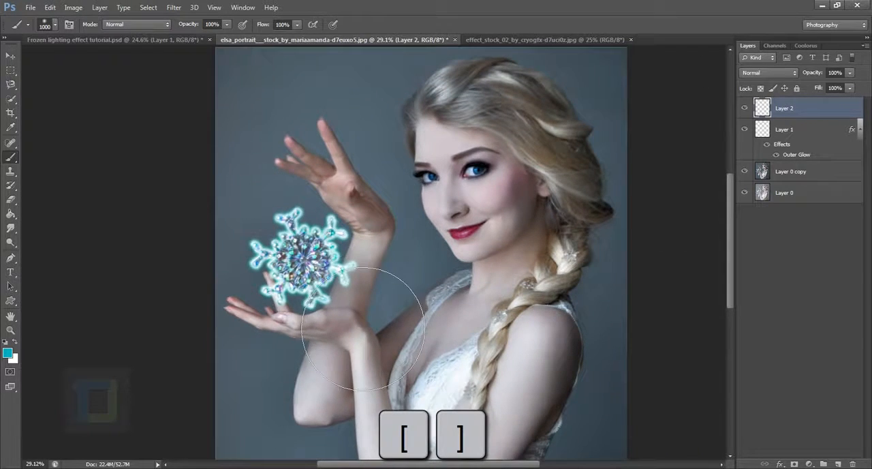
scroll(341, 300, down, 2)
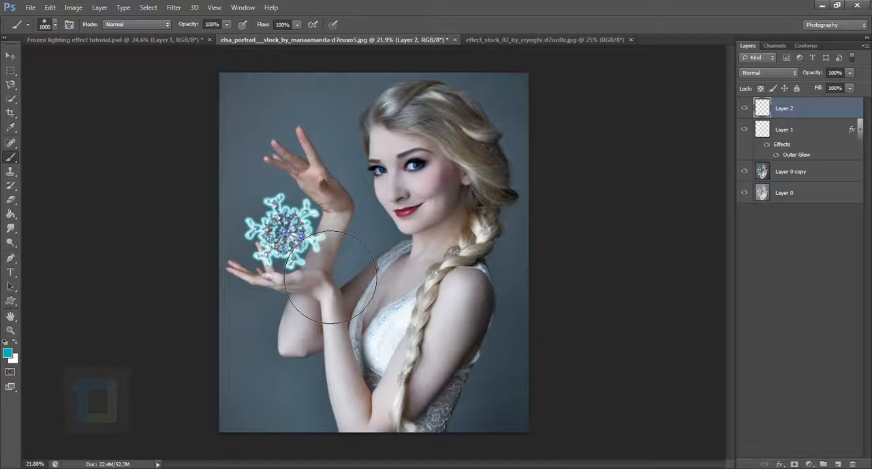
click(284, 231)
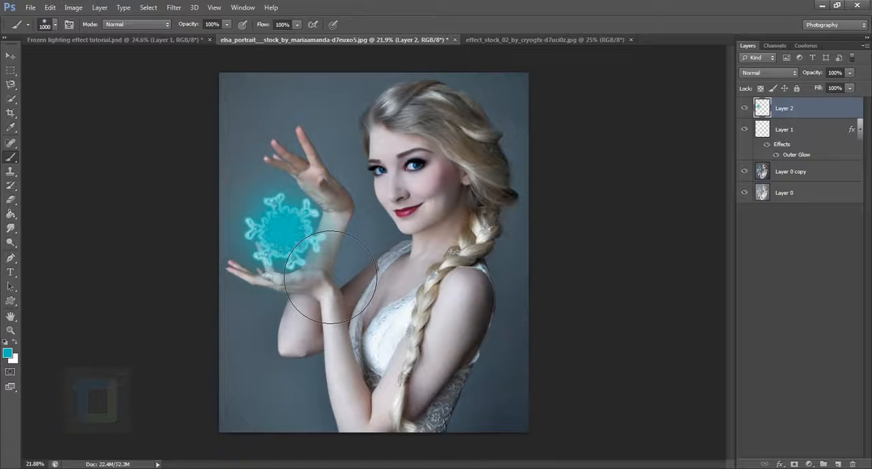
click(284, 230)
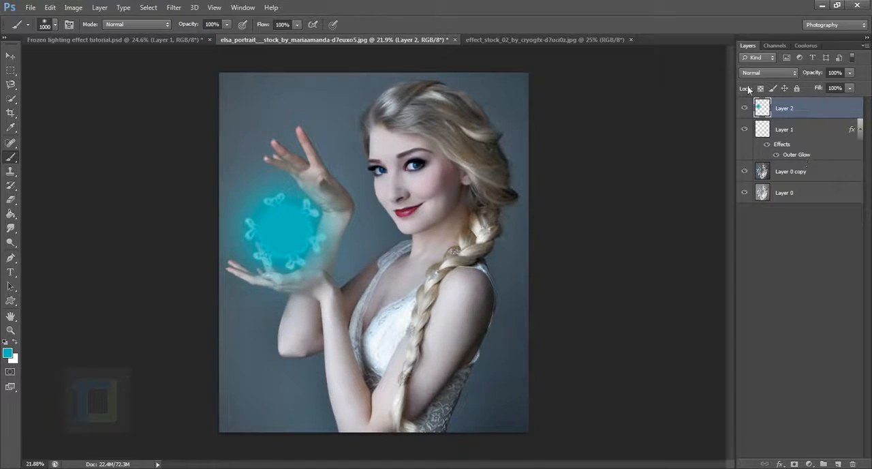
Blend the teal dab layer as Soft Light, duplicate it, and set the copy's blend mode to Screen
click(769, 72)
click(756, 224)
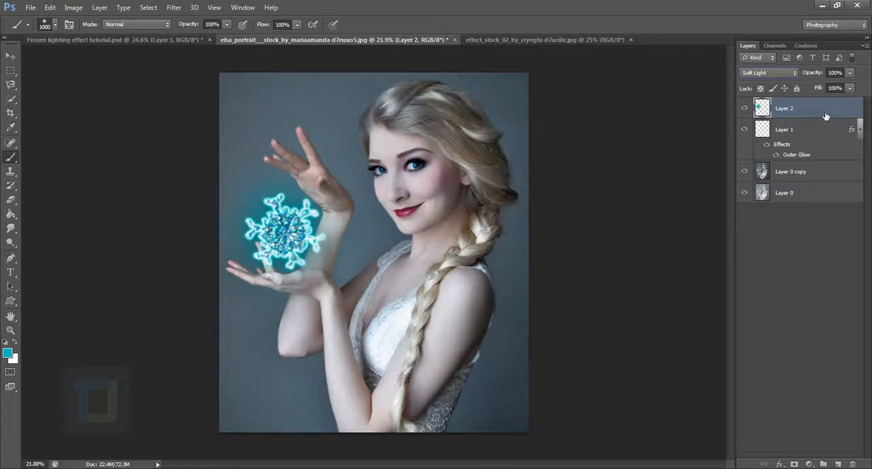
key(ctrl+j)
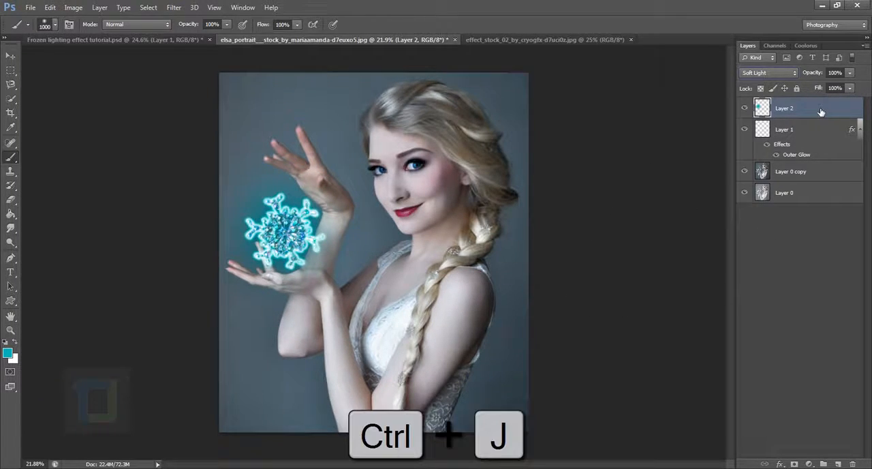
click(761, 71)
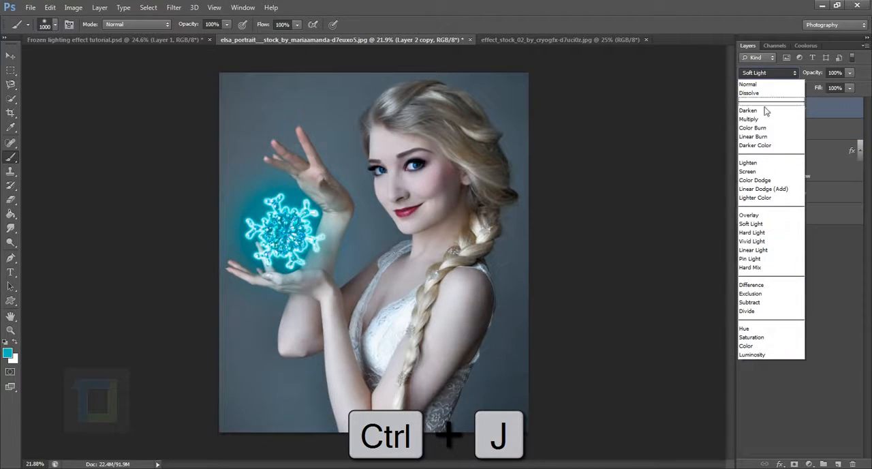
click(766, 175)
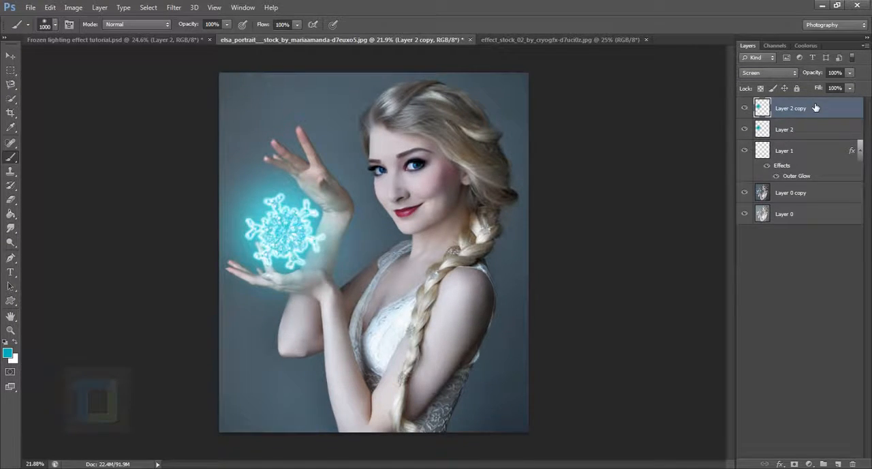
Enlarge the Screen-mode glow copy around its centre to about 124% and compare the image with and without it
key(ctrl+t)
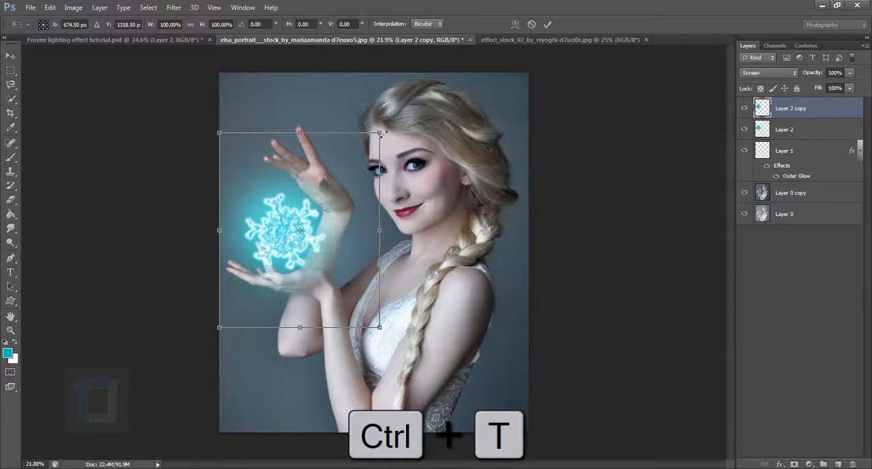
drag(381, 134, 400, 108)
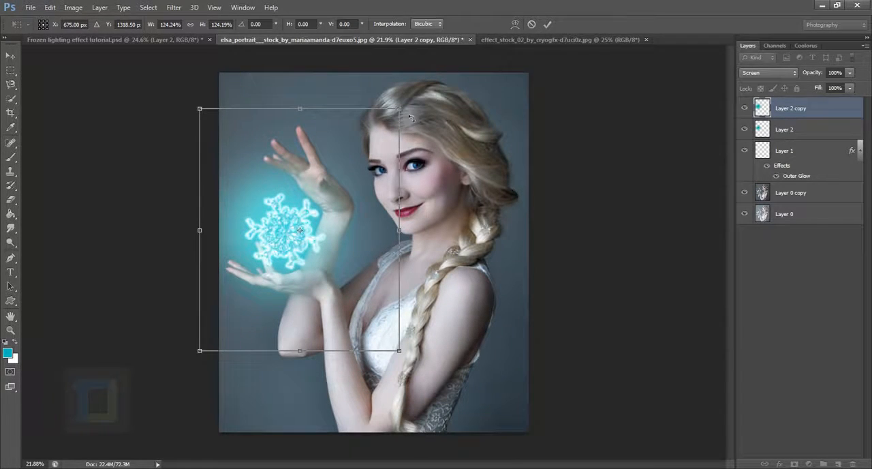
key(Return)
key(b)
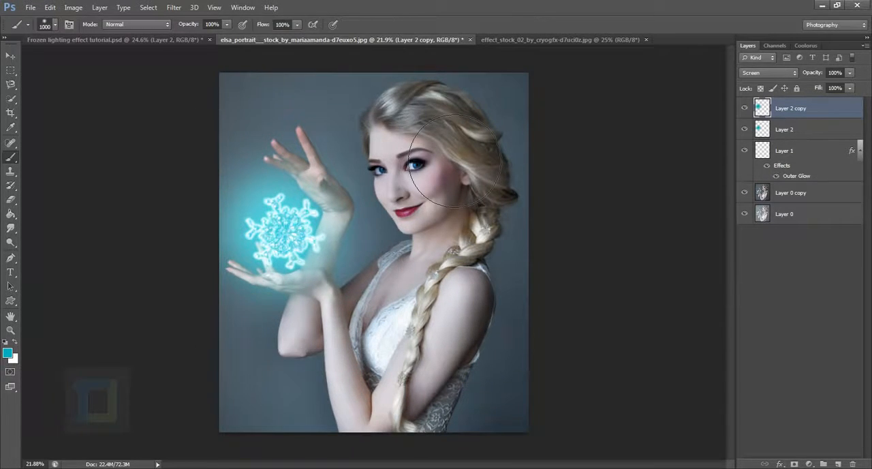
click(745, 109)
click(746, 109)
Add a new layer on top and paint teal over the snowflake-facing side of the face with a 500 px soft brush
click(838, 464)
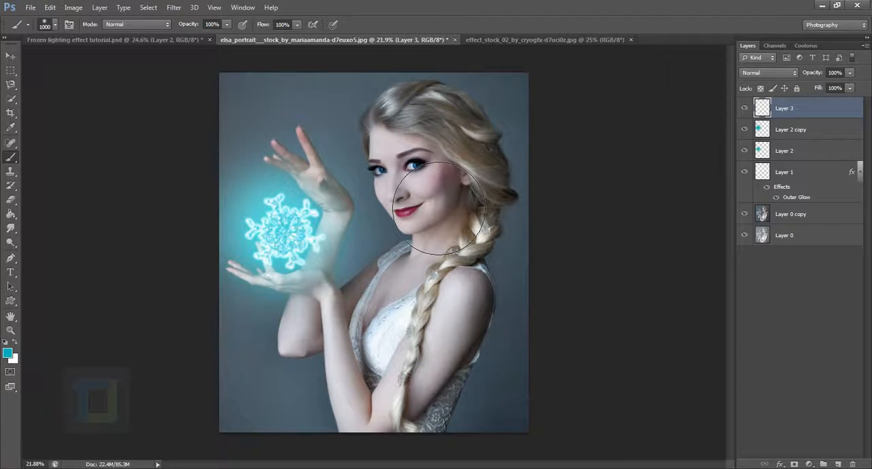
key(bracketleft)
key(bracketleft)
key(bracketleft)
key(bracketleft)
key(bracketleft)
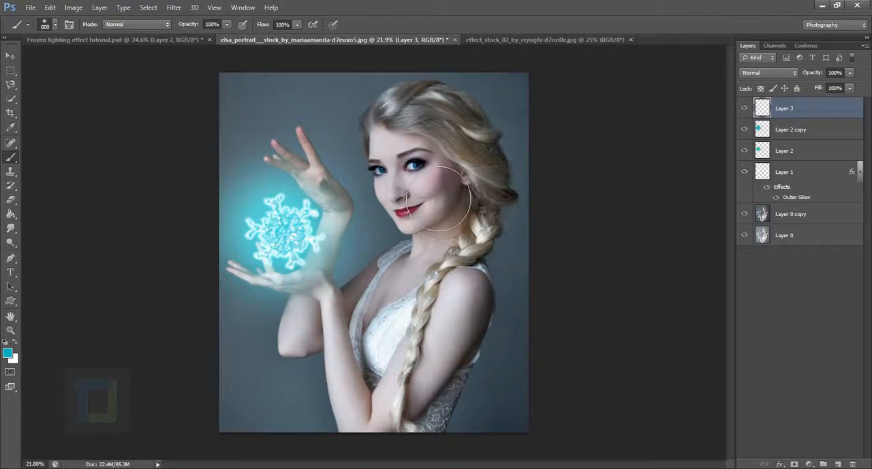
mouse_move(392, 143)
mouse_down()
mouse_move(429, 225)
mouse_move(419, 179)
mouse_up()
key(ctrl+z)
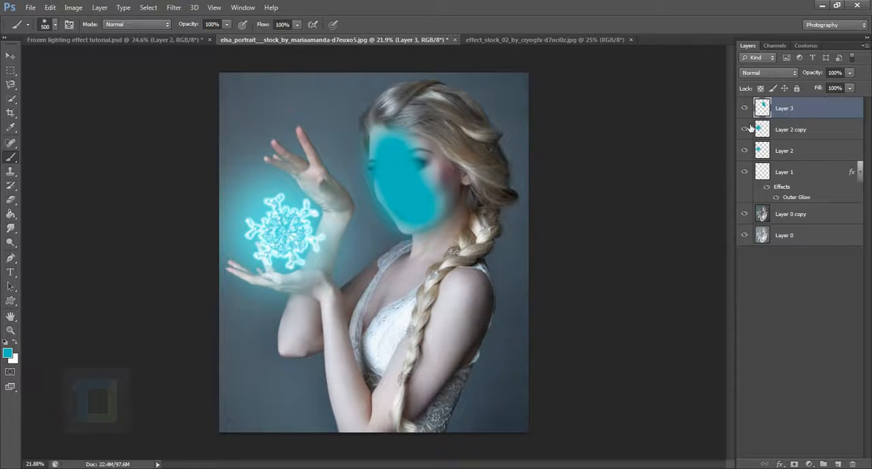
Blend the face paint layer as Screen and paint teal light over the neck, chest and arms with a 300 px brush
click(754, 75)
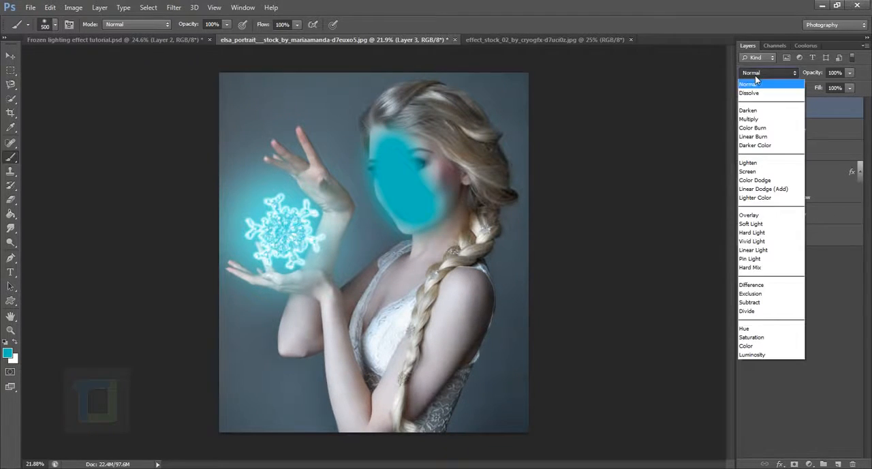
click(757, 176)
key(bracketleft)
key(bracketleft)
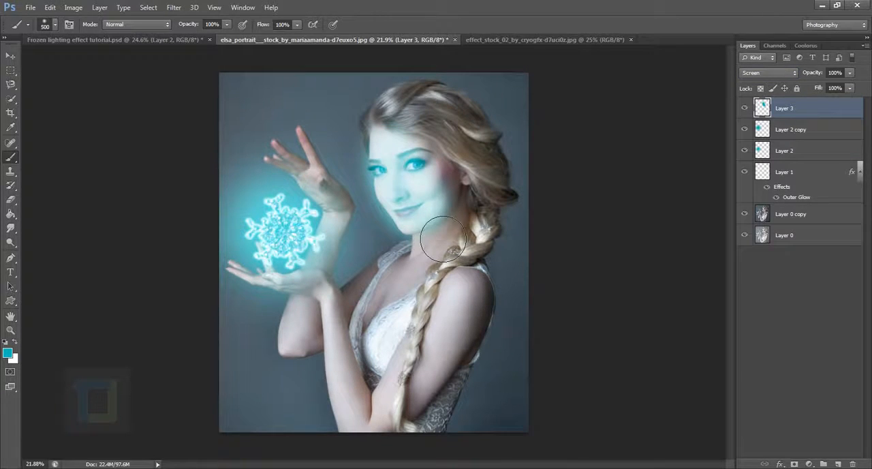
mouse_move(435, 217)
mouse_down()
mouse_move(441, 253)
mouse_move(412, 306)
mouse_move(402, 290)
mouse_move(365, 334)
mouse_move(360, 322)
mouse_move(331, 344)
mouse_up()
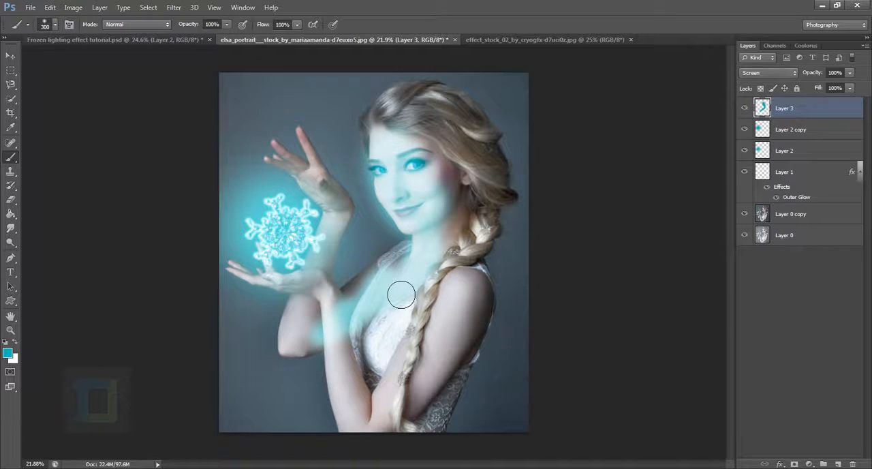
key(ctrl+z)
mouse_move(420, 259)
mouse_down()
mouse_move(402, 320)
mouse_move(414, 302)
mouse_move(400, 367)
mouse_up()
mouse_move(431, 304)
mouse_down()
mouse_move(399, 416)
mouse_move(361, 424)
mouse_move(373, 393)
mouse_move(348, 349)
mouse_move(345, 315)
mouse_move(302, 349)
mouse_move(332, 230)
mouse_up()
Paint teal light over the snowflake-facing side of the raised palm with a 100 px brush
scroll(332, 204, up, 5)
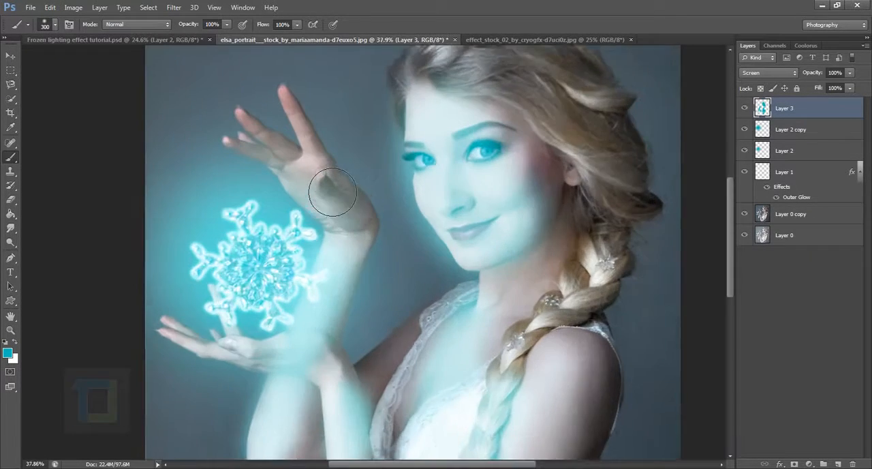
key([)
key([)
key([)
key([)
key([)
key([)
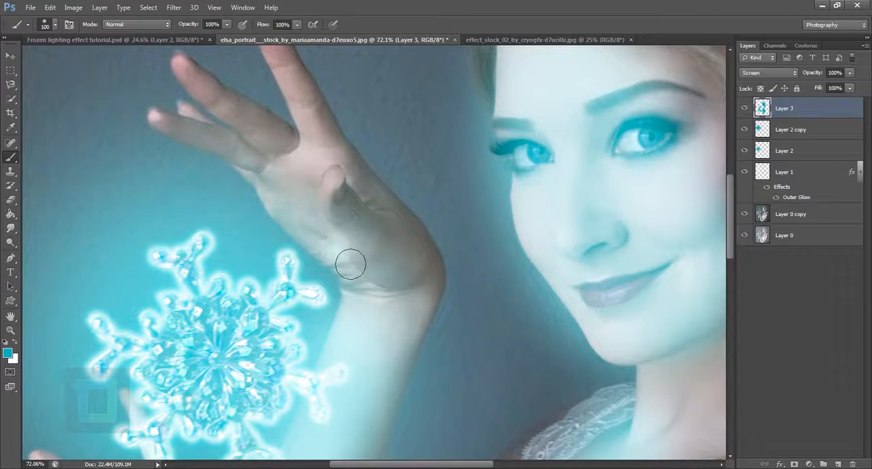
mouse_move(350, 263)
mouse_down()
mouse_move(311, 209)
mouse_move(329, 182)
mouse_move(295, 169)
mouse_move(292, 156)
mouse_move(188, 75)
mouse_up()
Paint teal light along the fingers of the raised hand with a 60 px brush
key([)
key([)
key([)
key([)
drag(263, 170, 170, 122)
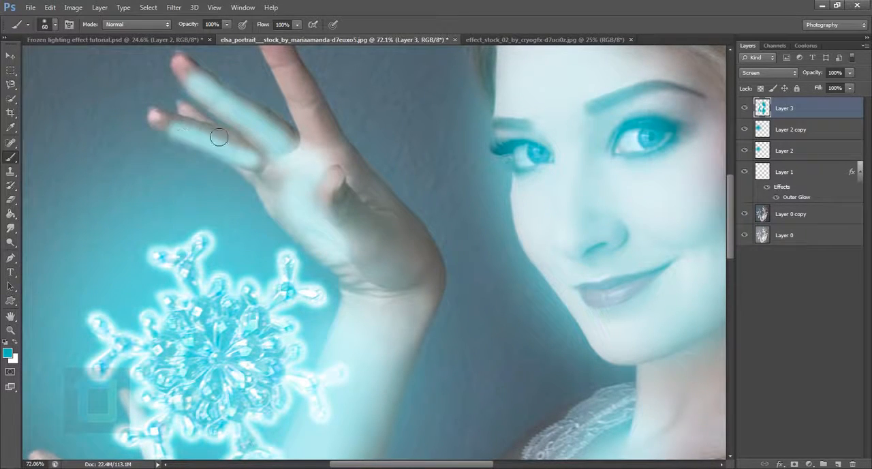
mouse_move(331, 141)
mouse_down()
mouse_move(343, 181)
mouse_move(294, 91)
mouse_up()
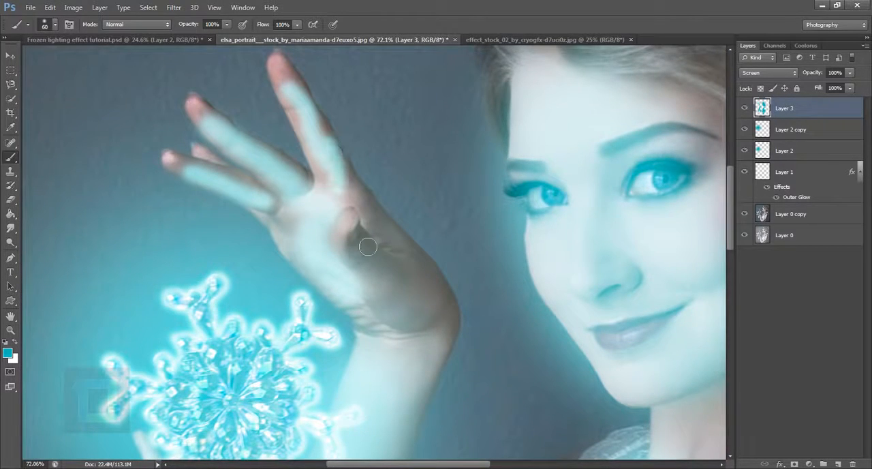
Add teal light to the shadowed heel of the raised hand with a 100 px brush
scroll(360, 232, down, 2)
key(])
key(])
key(])
key(])
drag(357, 235, 390, 307)
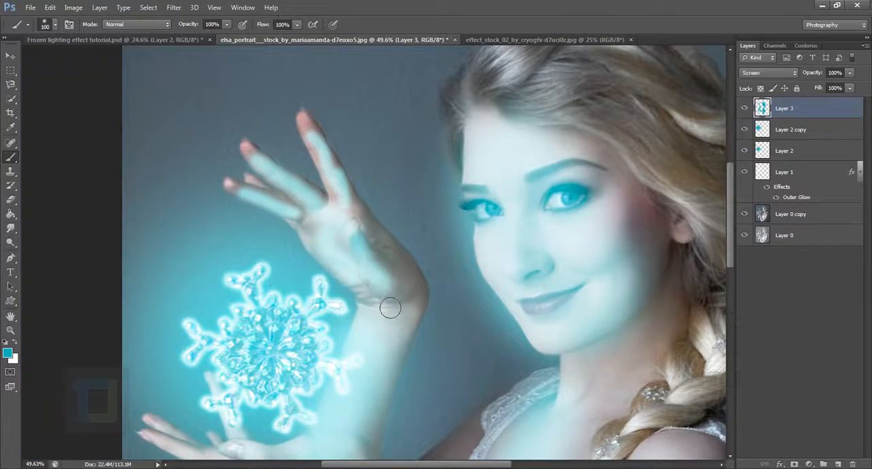
Lower the skin light layer's opacity to 17% and compare the portrait with and without it
scroll(383, 303, down, 4)
scroll(382, 301, down, 2)
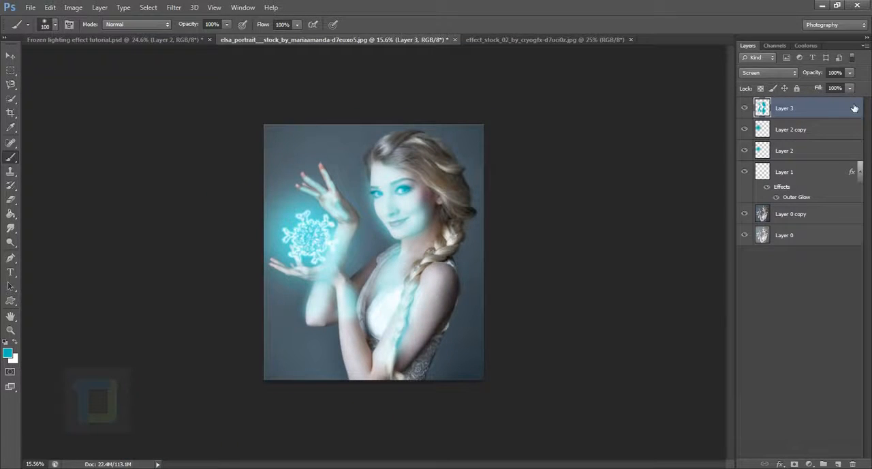
click(848, 73)
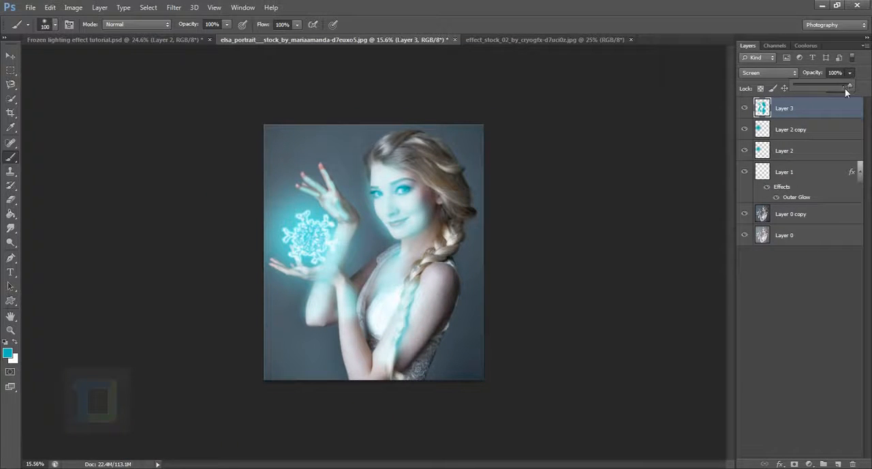
drag(801, 85, 804, 84)
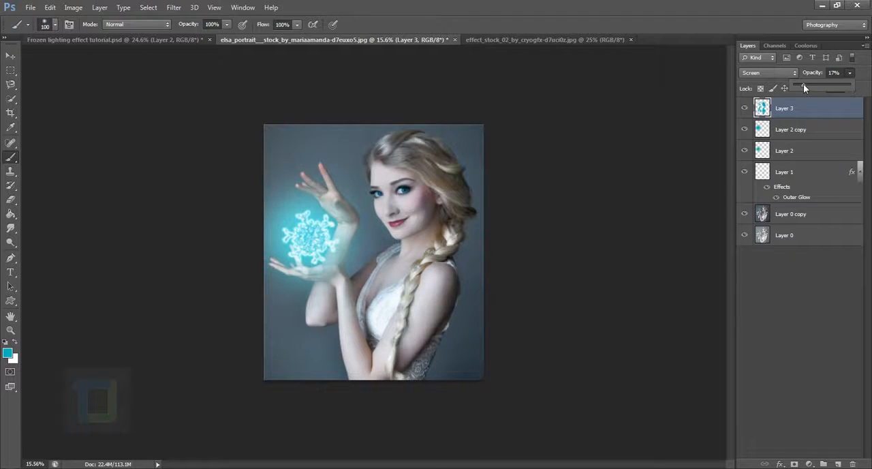
click(746, 108)
click(747, 108)
click(747, 108)
click(747, 108)
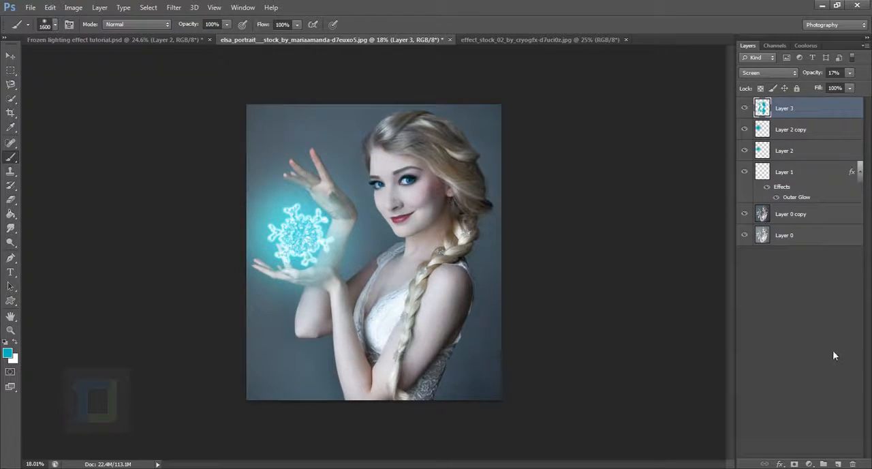
Add a Curves adjustment layer on top, darken the image with a point at input 152, output 96, and check its effect
click(809, 464)
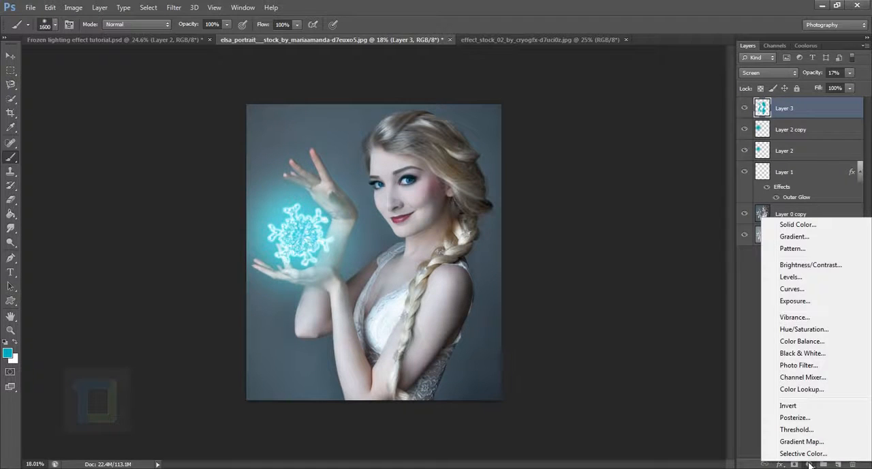
click(801, 288)
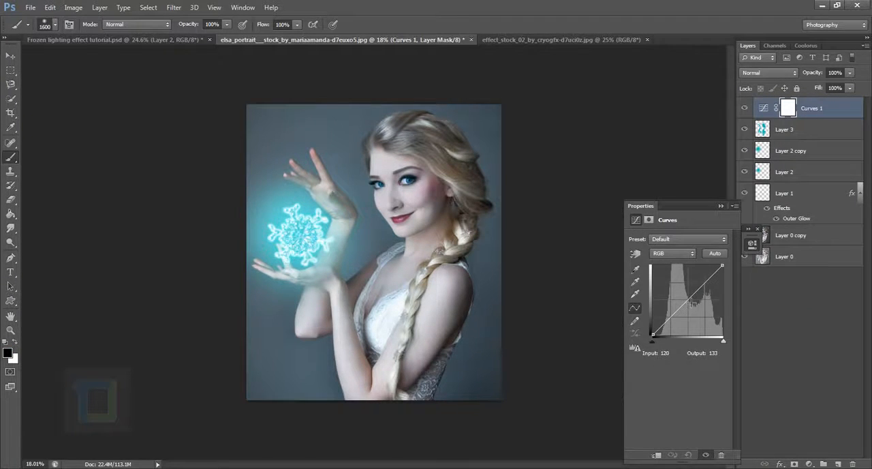
drag(690, 310, 698, 313)
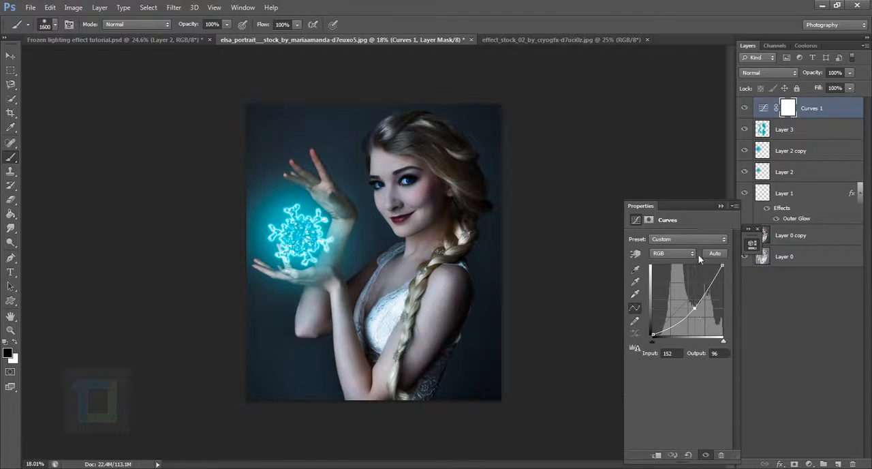
click(719, 205)
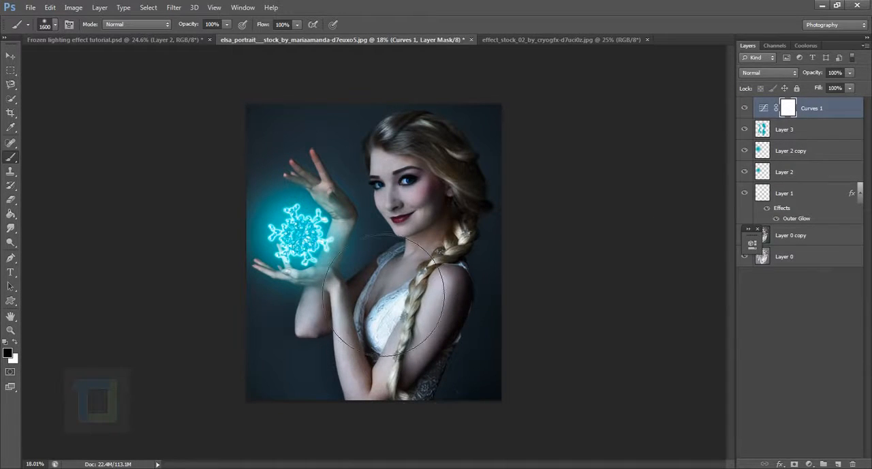
click(744, 108)
click(744, 108)
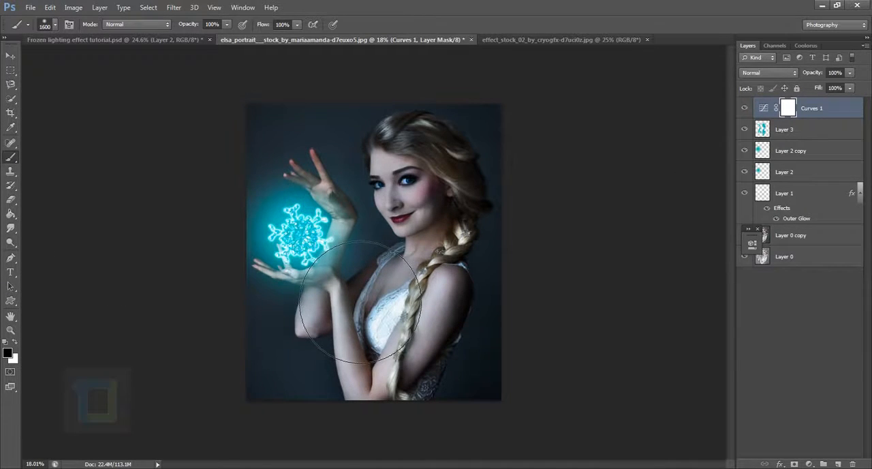
Mask the Curves darkening off the snowflake with one black dab of a 1600 px soft brush and compare the result
click(309, 249)
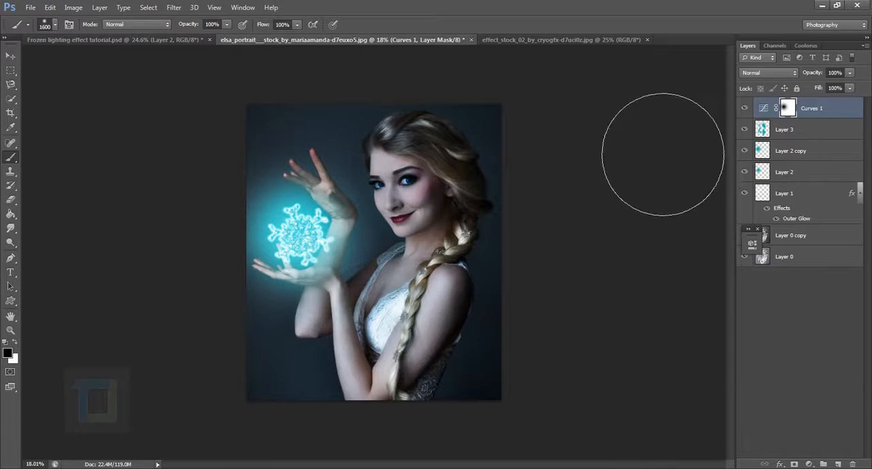
click(751, 111)
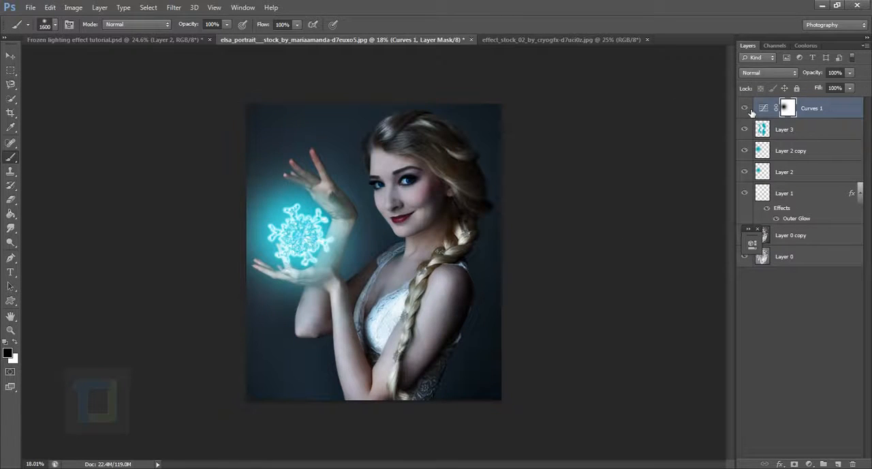
click(751, 111)
click(750, 111)
Reduce the opacity of Layer 1, which carries the Outer Glow, to 65% and compare the snowflake with and without it
click(806, 194)
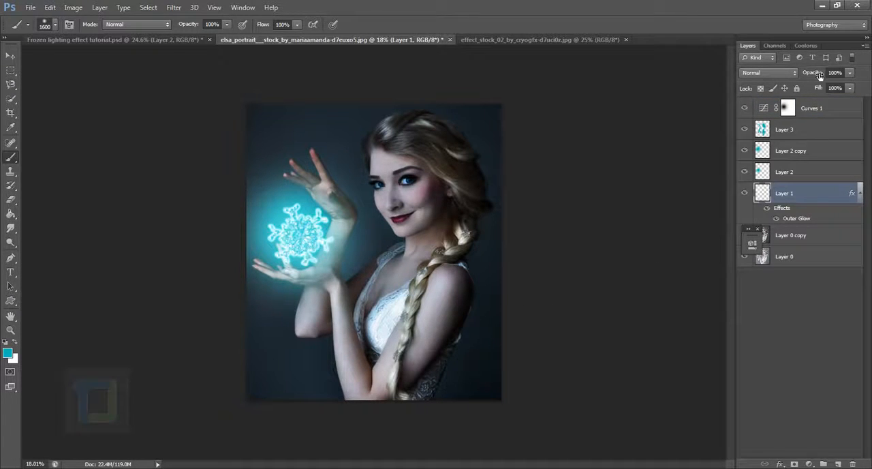
drag(819, 75, 801, 76)
click(746, 194)
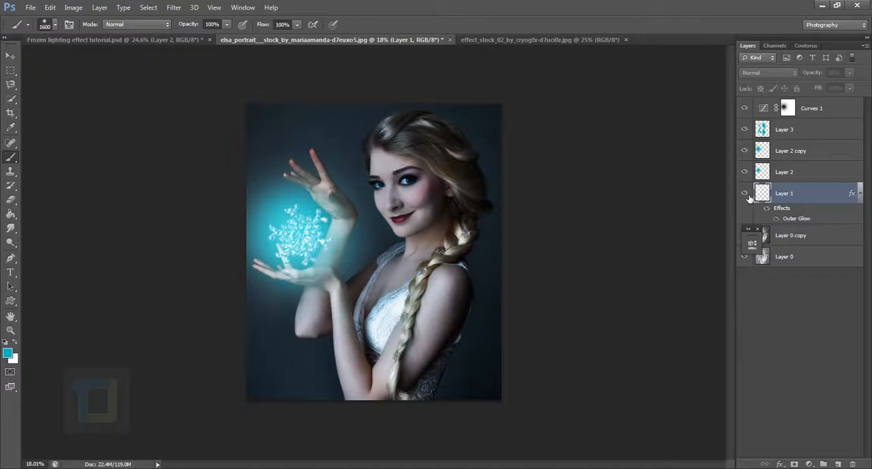
click(747, 195)
click(748, 195)
click(748, 195)
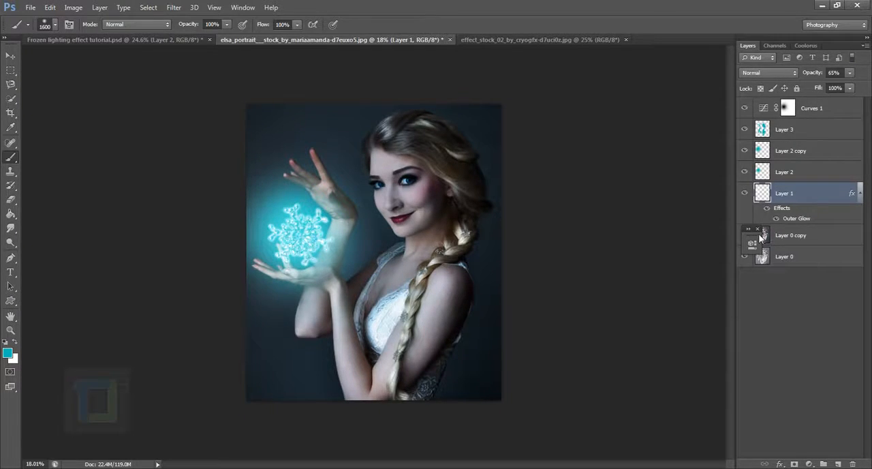
In the Curves layer's Red channel, move the black point to about input 10, output 0, and compare the colour shift
click(833, 114)
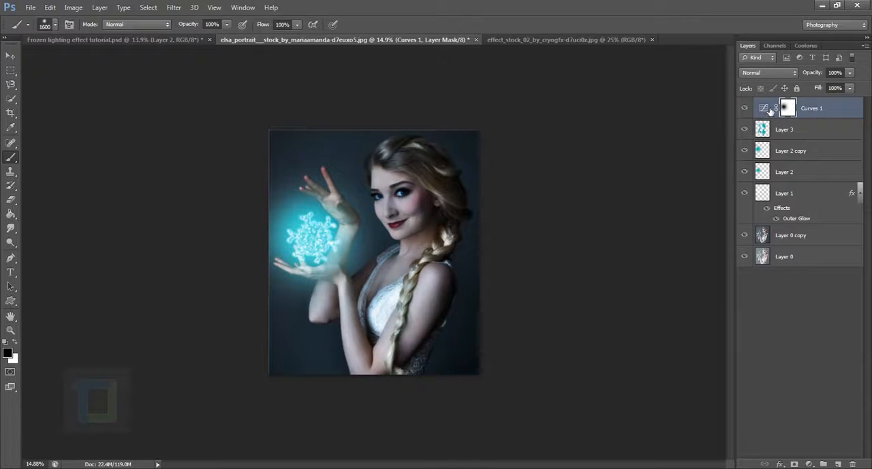
double_click(770, 111)
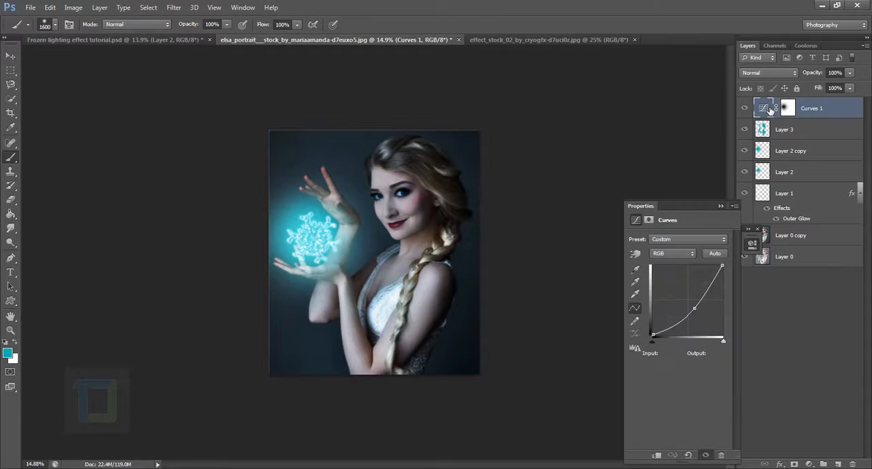
click(669, 256)
click(668, 268)
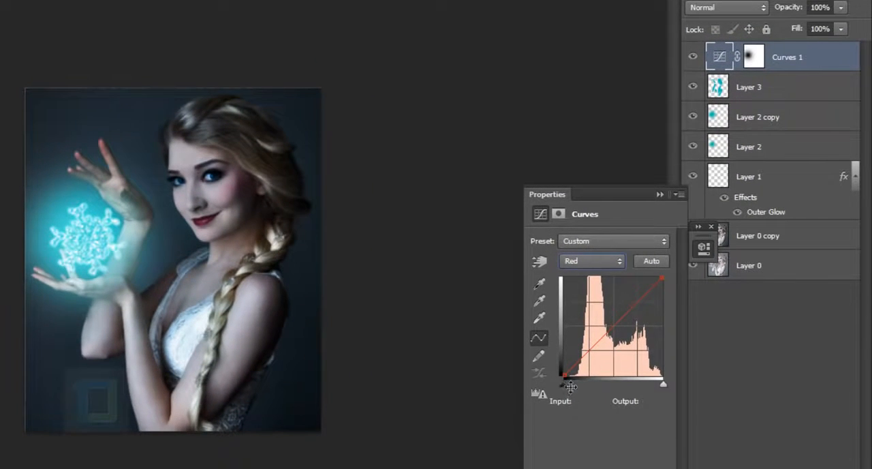
drag(571, 381, 574, 383)
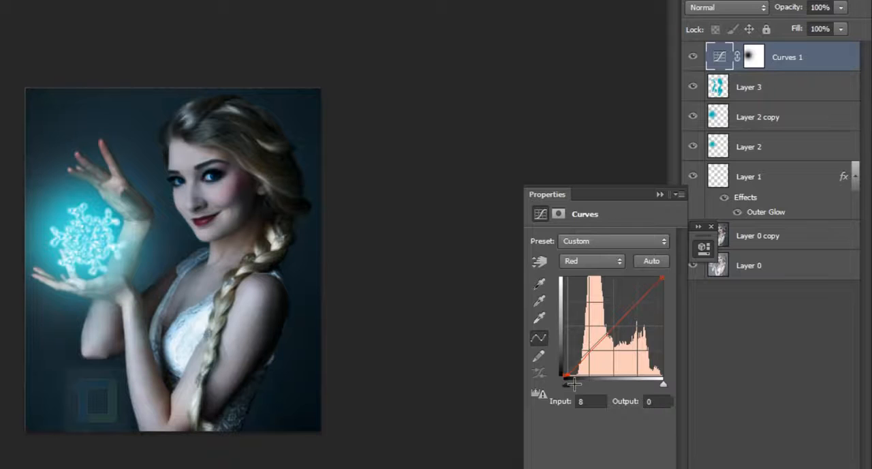
drag(574, 383, 575, 385)
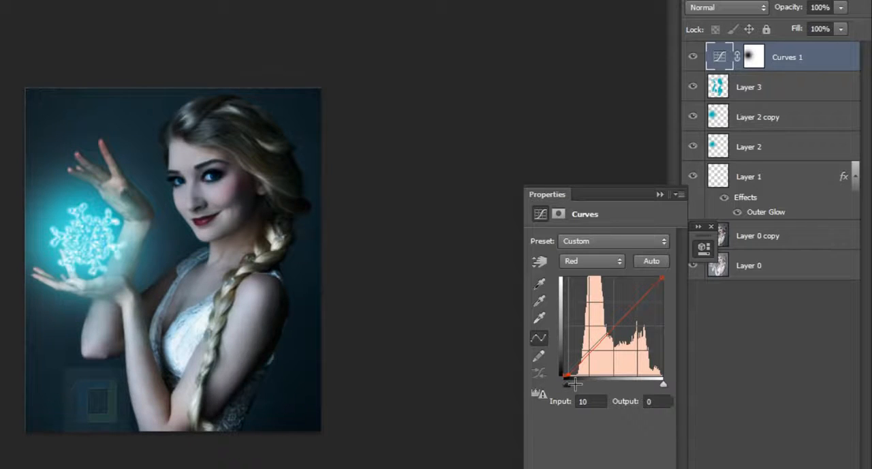
click(700, 60)
click(700, 60)
drag(574, 384, 575, 383)
click(701, 60)
click(701, 60)
click(660, 194)
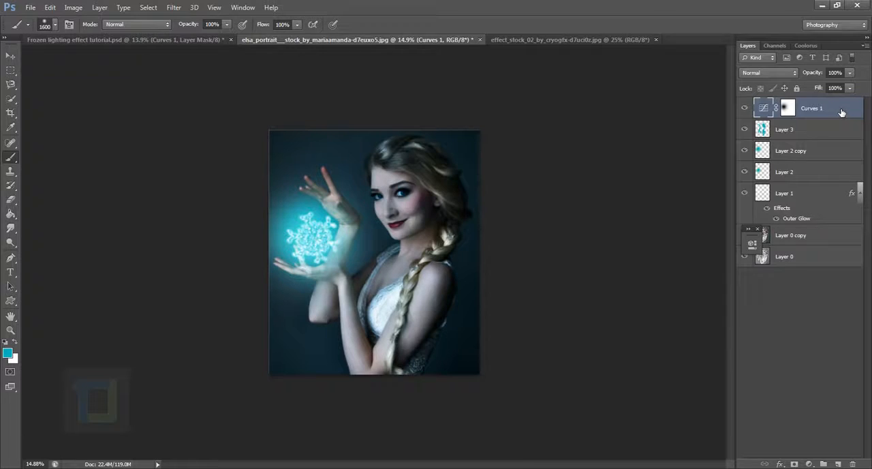
Duplicate the Curves layer and ease the copy's RGB curve to a point at input 136, output 104
key(ctrl+j)
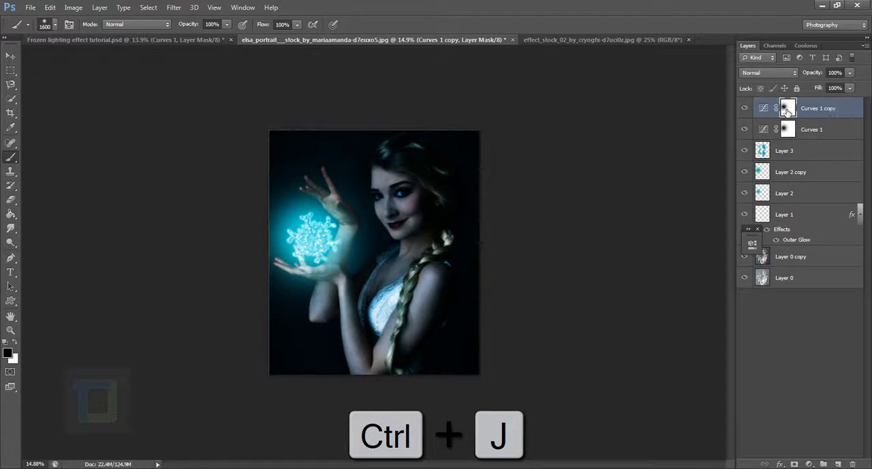
double_click(762, 108)
drag(698, 311, 695, 311)
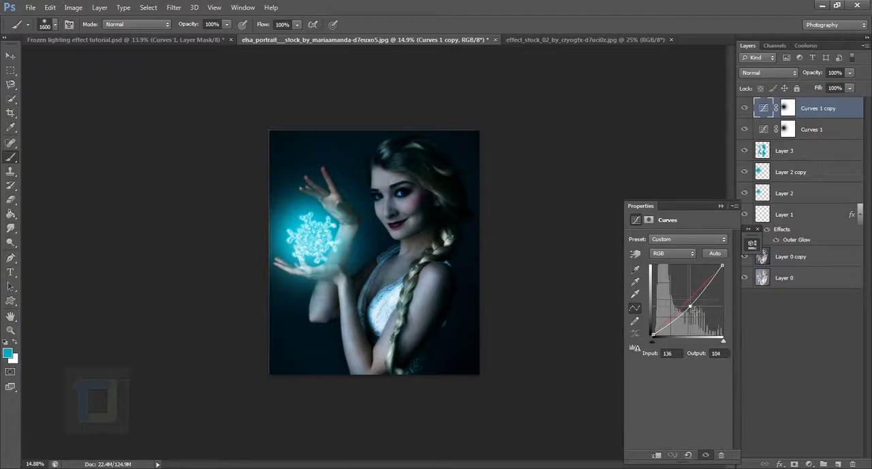
click(745, 111)
click(745, 111)
click(720, 206)
Check the Screen-mode glow layer's effect, enlarge it slightly with Free Transform and reposition it around the snowflake
click(783, 174)
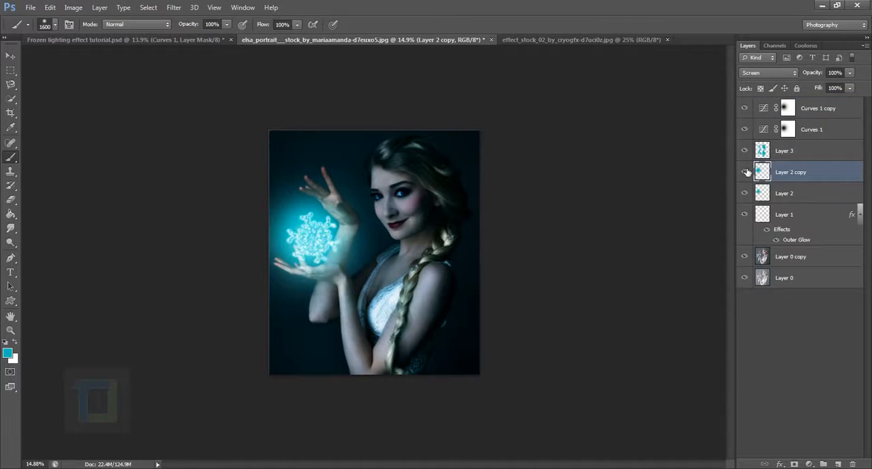
click(745, 172)
click(745, 172)
key(ctrl+t)
mouse_move(393, 322)
mouse_down()
mouse_move(403, 319)
mouse_move(403, 333)
mouse_up()
drag(372, 285, 377, 283)
drag(408, 148, 410, 146)
key(Return)
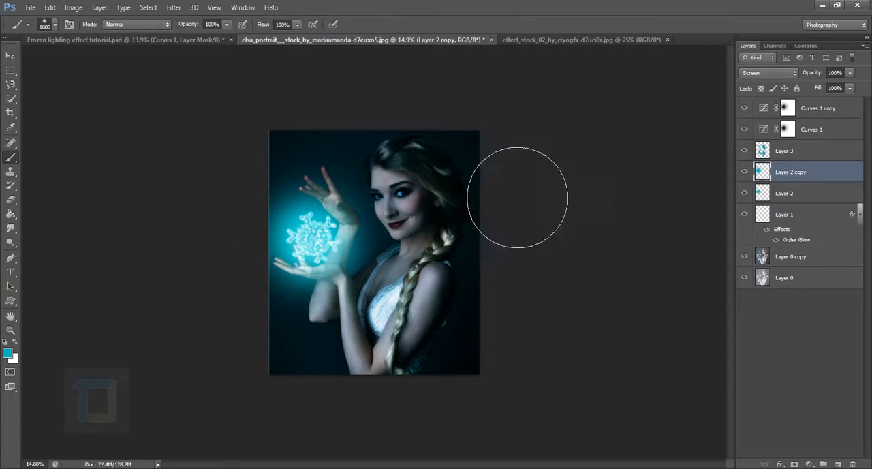
Check the Soft Light glow layer, select the topmost Curves layer, and switch to the effect_stock_02 snow particle image
click(789, 198)
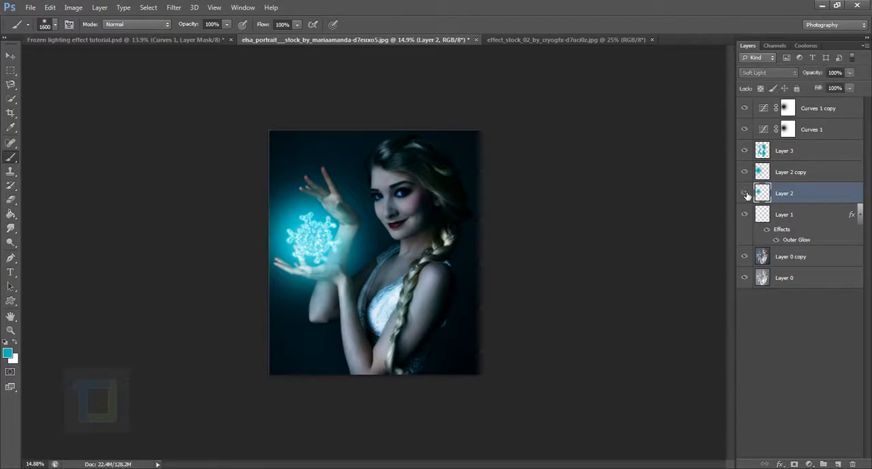
click(811, 109)
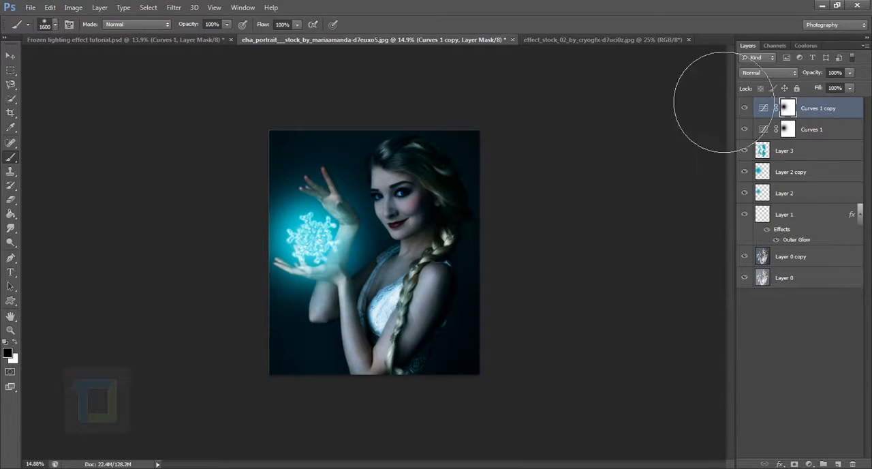
click(611, 39)
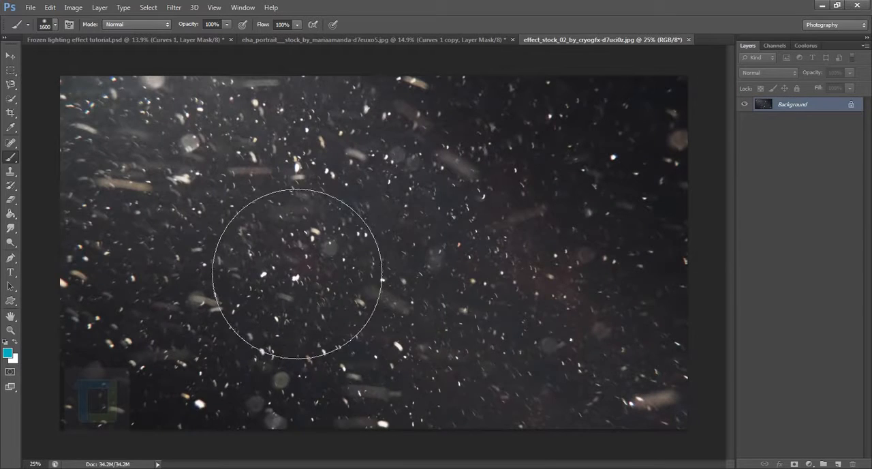
Copy the entire snow particle image and paste it as a new layer on top of the elsa_portrait document
scroll(397, 273, down, 3)
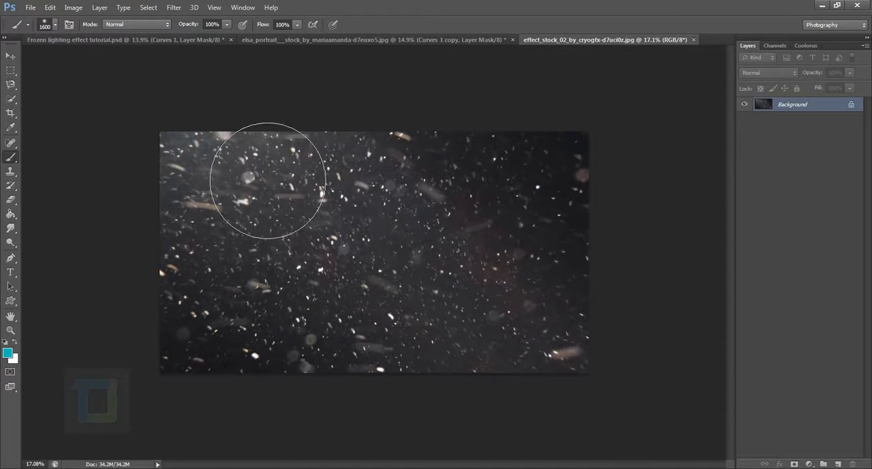
key(ctrl+a)
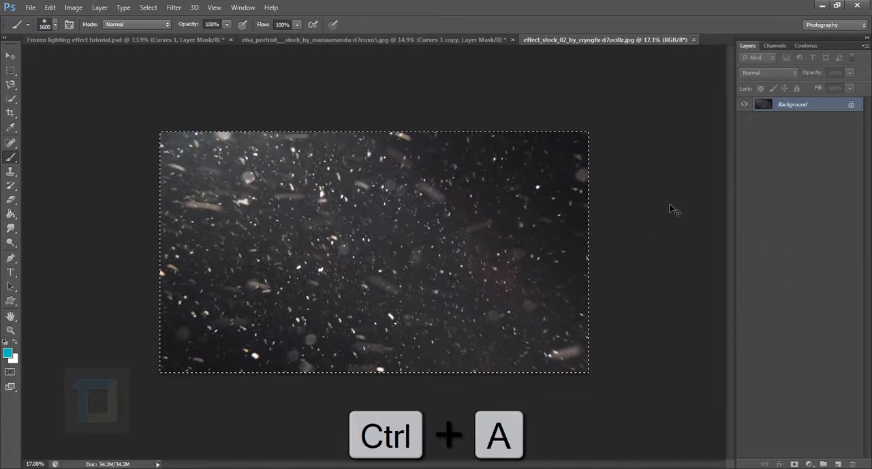
key(ctrl+c)
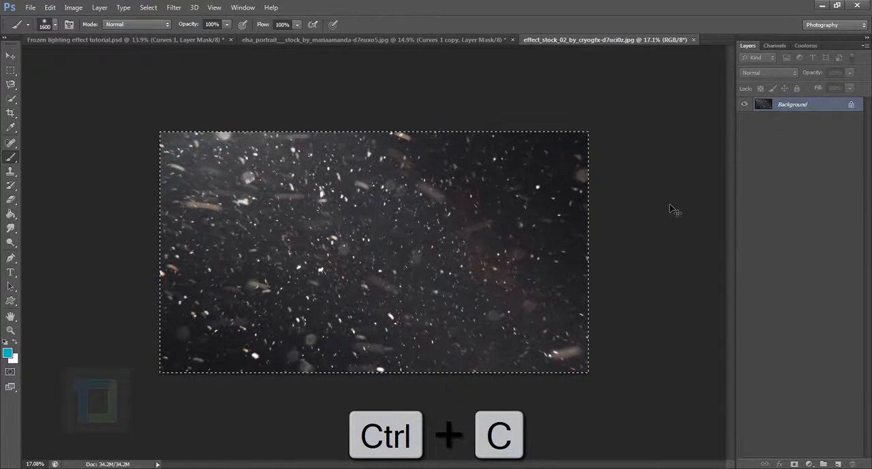
click(424, 41)
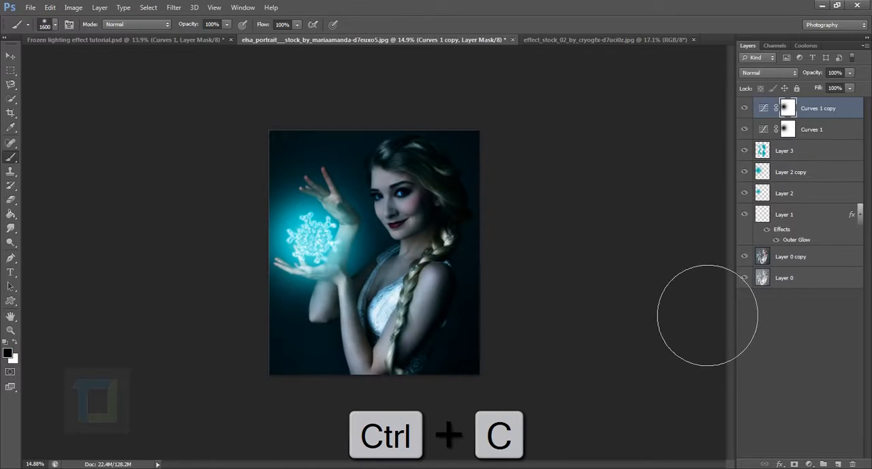
key(ctrl+v)
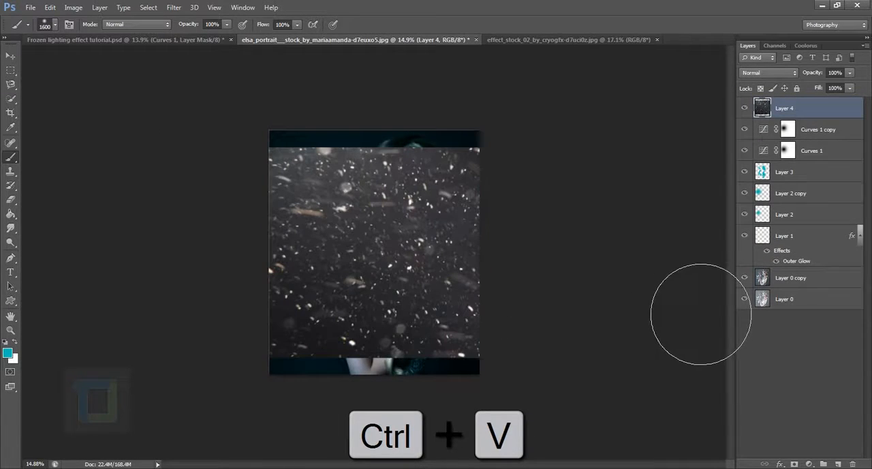
Scale the pasted particle layer down proportionally, centre it over the portrait, and set its blend mode to Screen
key(ctrl+t)
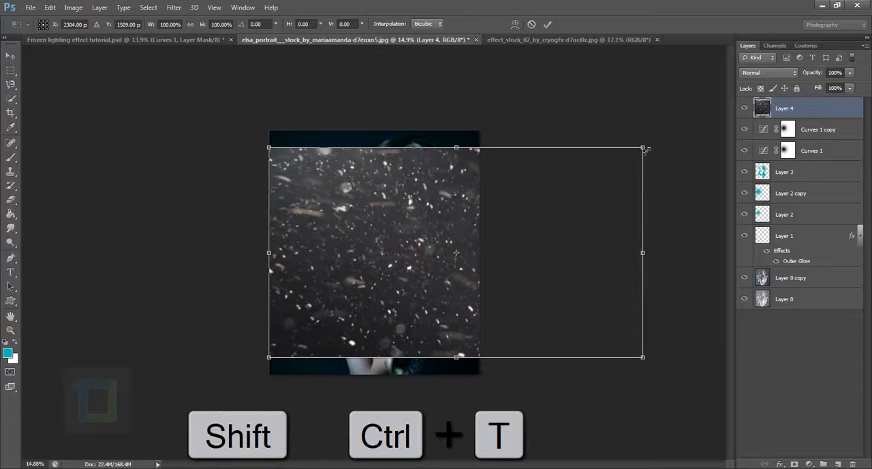
drag(645, 148, 443, 260)
drag(395, 316, 416, 261)
key(Return)
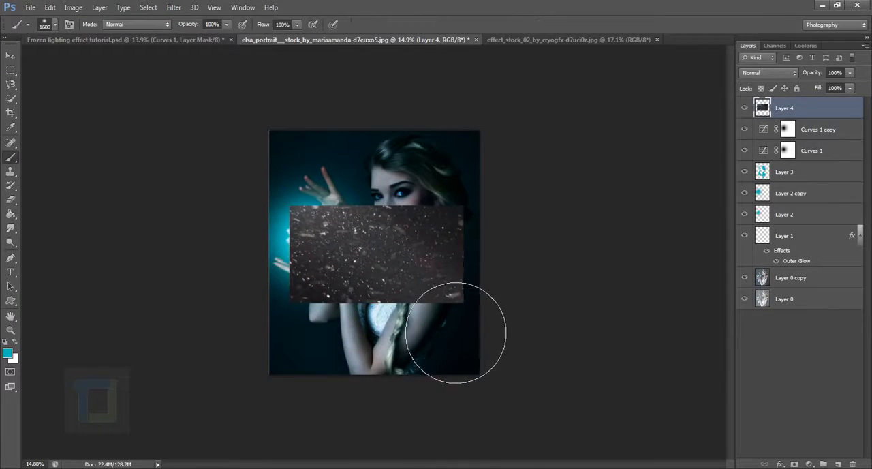
scroll(487, 365, up, 4)
click(766, 72)
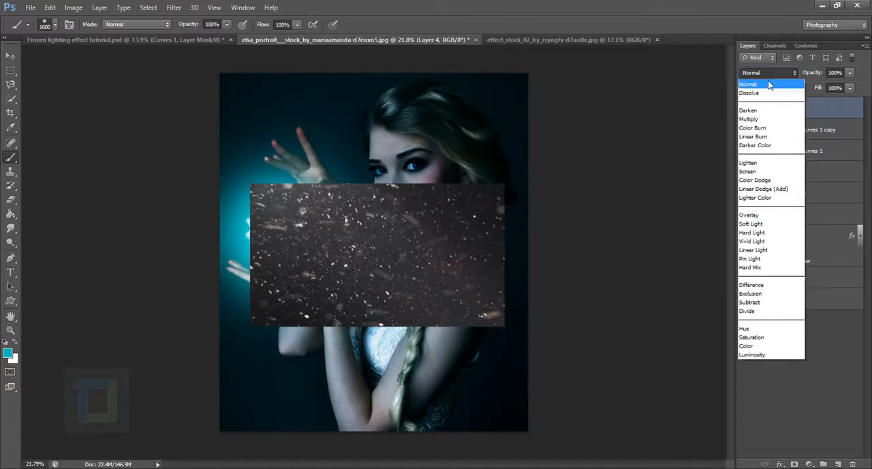
click(762, 172)
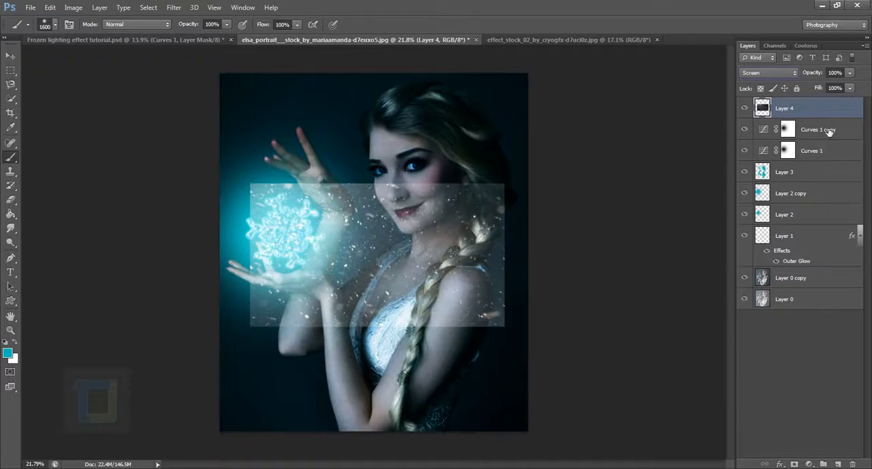
Apply a Levels adjustment to the particle layer with midtones at 0.29 and white input at 238
click(72, 8)
mouse_move(82, 37)
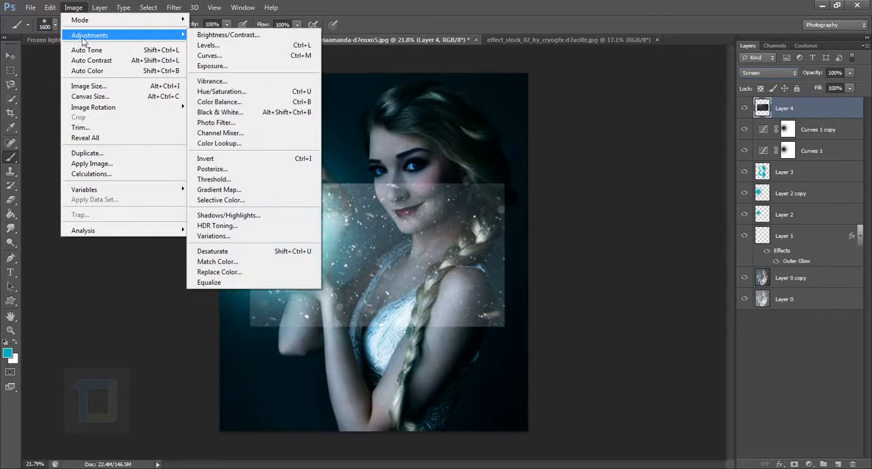
click(232, 46)
drag(624, 319, 658, 320)
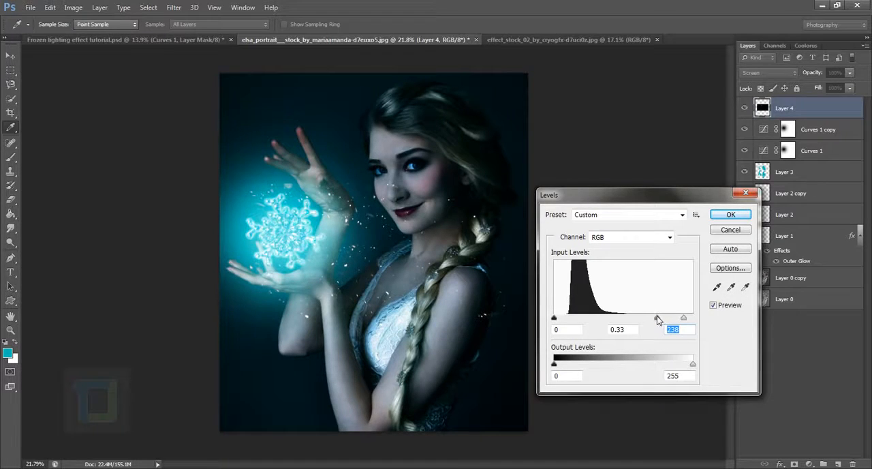
click(660, 320)
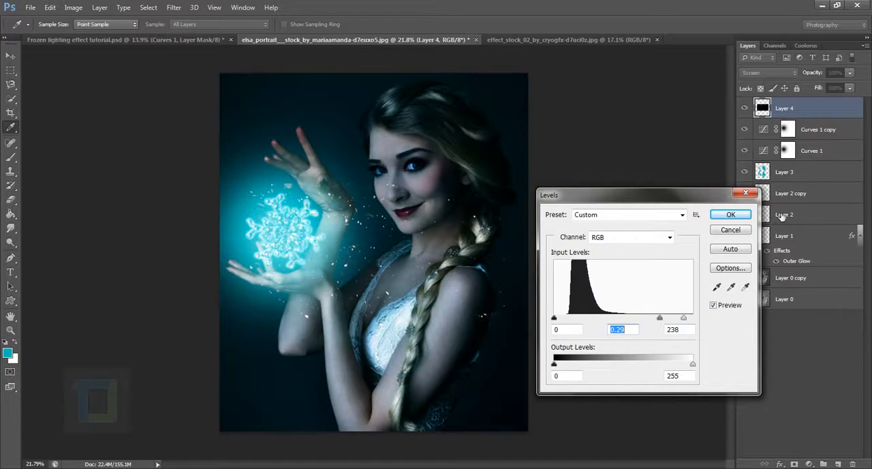
click(742, 213)
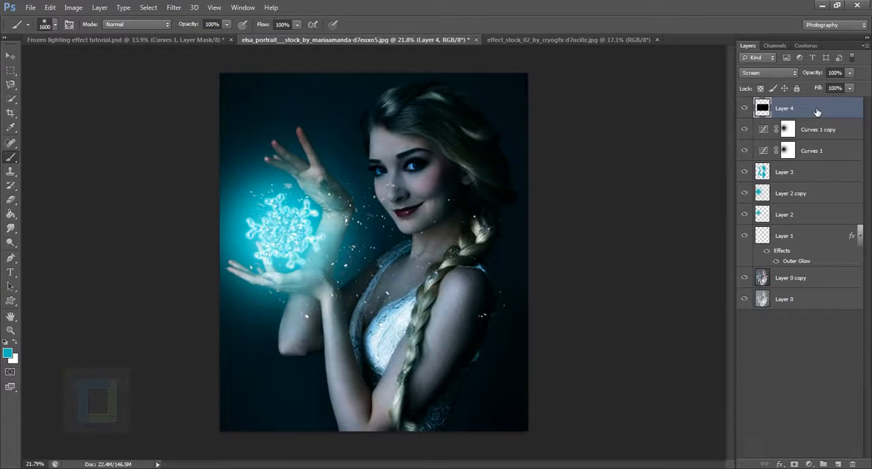
Free Transform the particle layer to about 62% size, rotate it about 117°, and position it around the snowflake
key(ctrl+t)
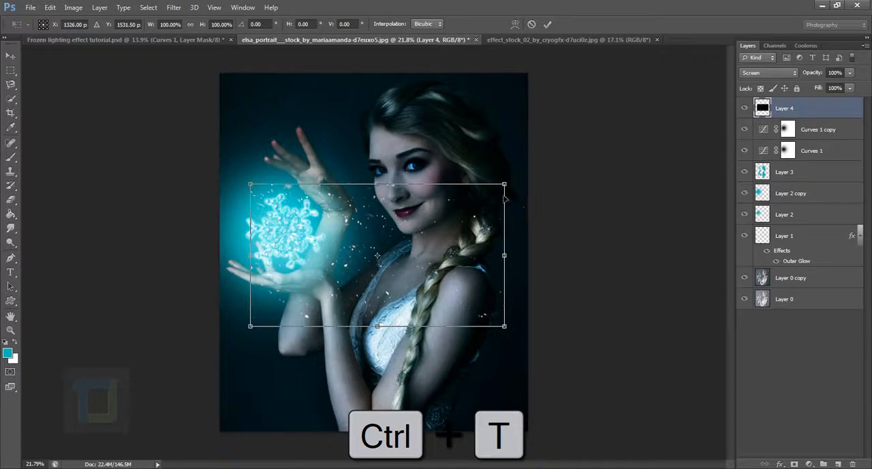
drag(504, 186, 458, 321)
drag(392, 322, 333, 281)
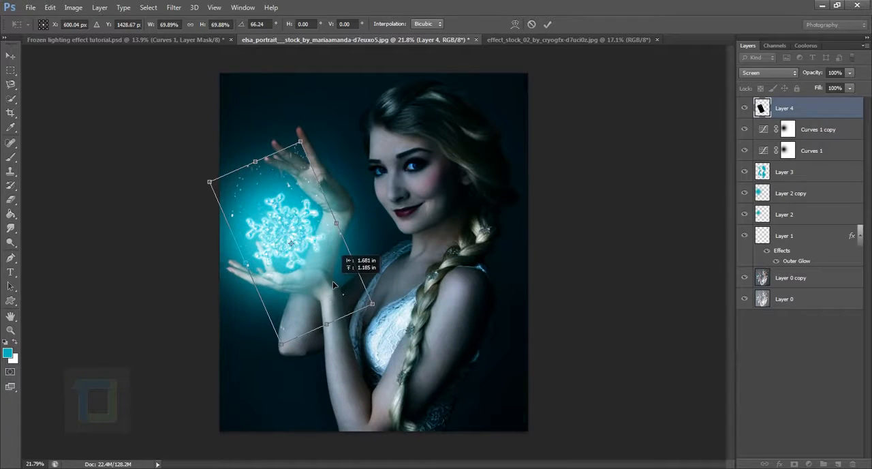
drag(341, 135, 410, 209)
drag(327, 220, 322, 204)
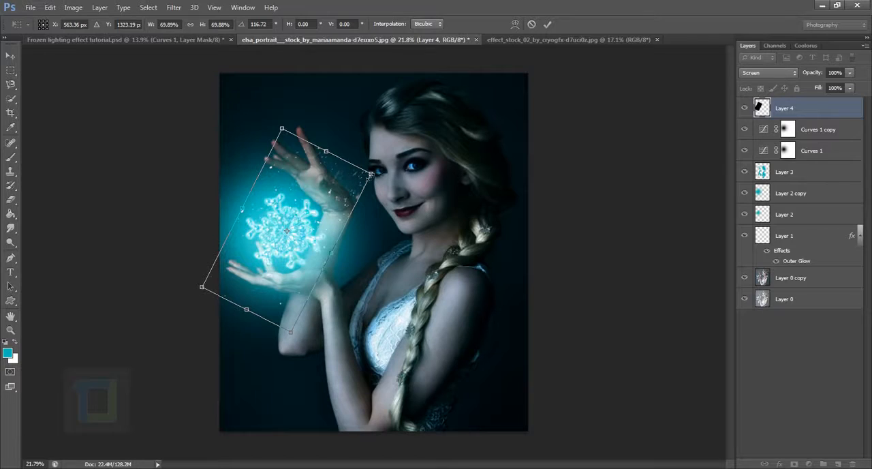
drag(370, 175, 358, 181)
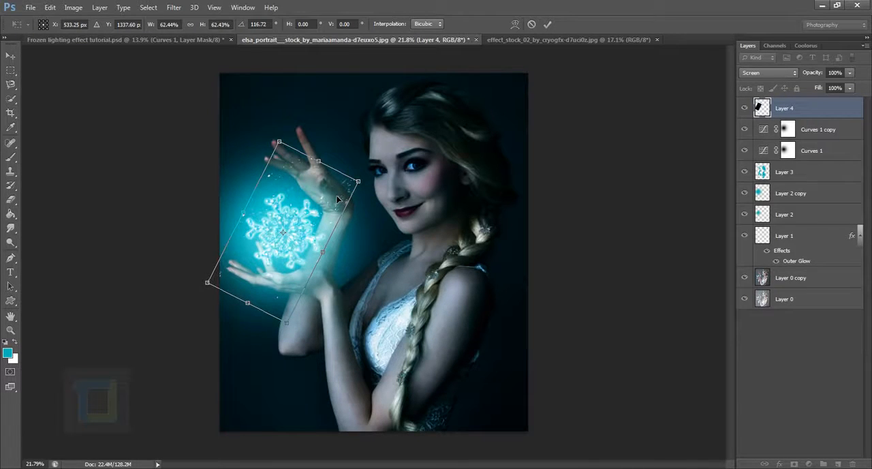
key(Return)
scroll(474, 388, up, 5)
scroll(477, 364, down, 4)
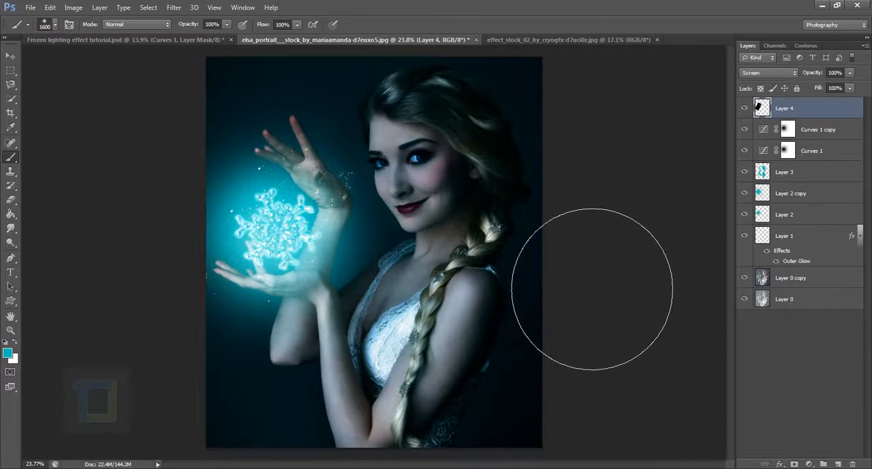
Add a layer mask to the particle layer and hide the particles beside the woman's face and forearm with a soft 500 px black brush
key(bracketleft)
key(bracketleft)
key(bracketleft)
key(bracketleft)
key(bracketleft)
key(bracketleft)
key(bracketleft)
key(bracketleft)
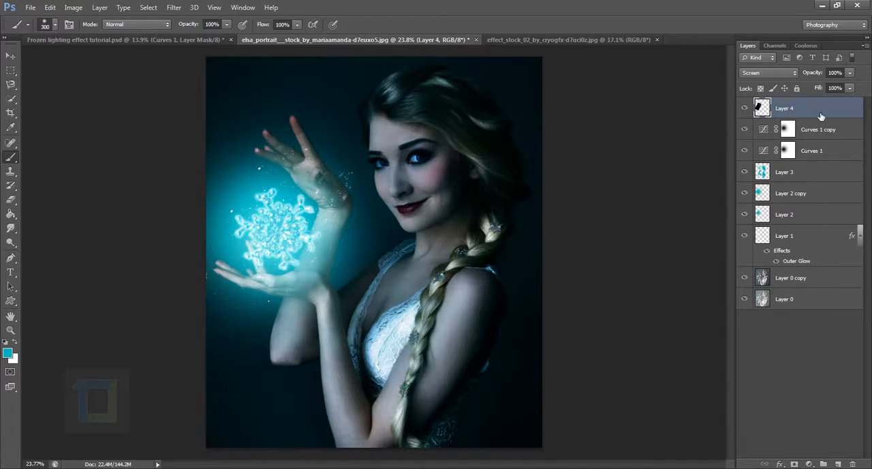
click(794, 463)
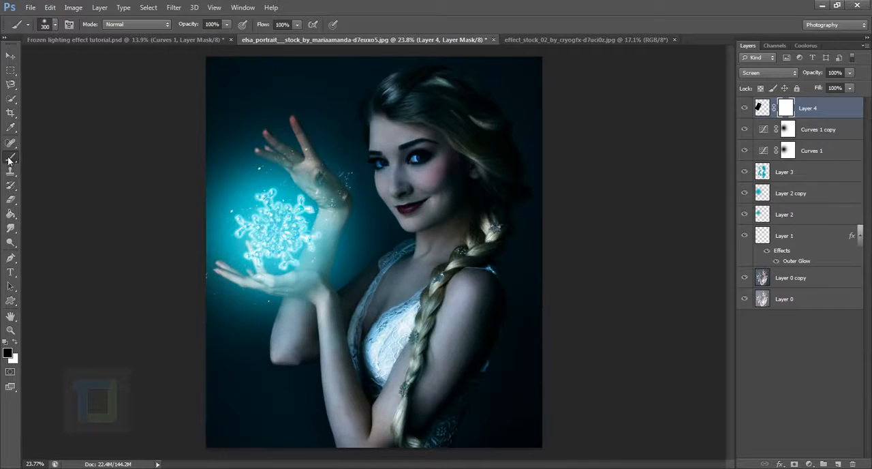
key(bracketright)
key(bracketright)
drag(376, 198, 402, 261)
mouse_move(334, 386)
mouse_down()
mouse_move(347, 360)
mouse_move(318, 386)
mouse_up()
right_click(443, 199)
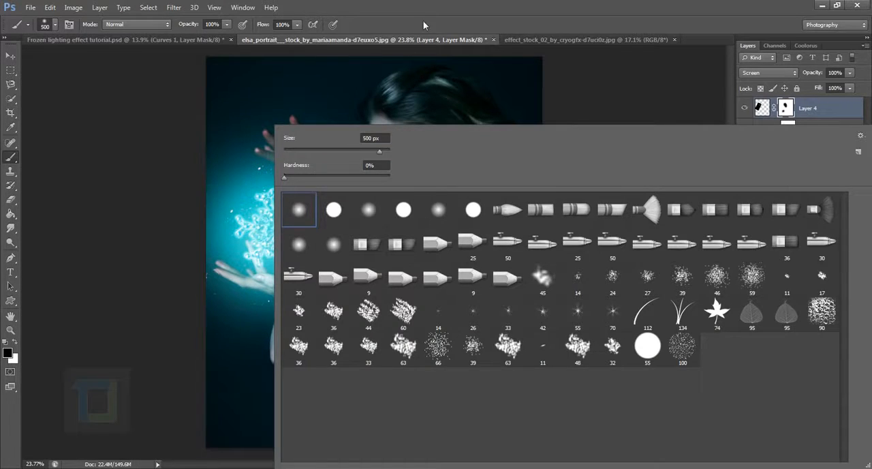
click(423, 21)
Mask out the particles over the raised hand and wrist and below the lower hand
drag(329, 150, 280, 169)
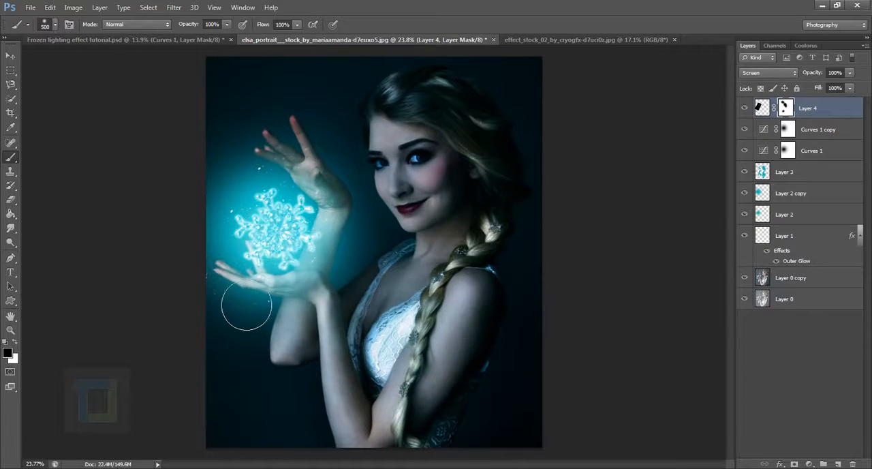
mouse_move(245, 307)
mouse_down()
mouse_move(246, 348)
mouse_move(296, 364)
mouse_move(263, 364)
mouse_move(307, 381)
mouse_move(289, 353)
mouse_up()
scroll(320, 267, up, 4)
drag(349, 141, 378, 204)
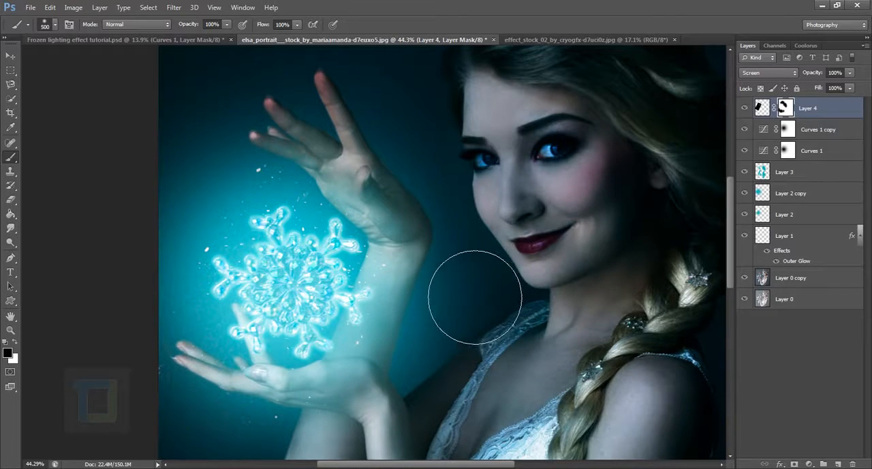
Duplicate the masked particle layer, rotate the copy counterclockwise, and shift it slightly around the snowflake
scroll(320, 436, down, 1)
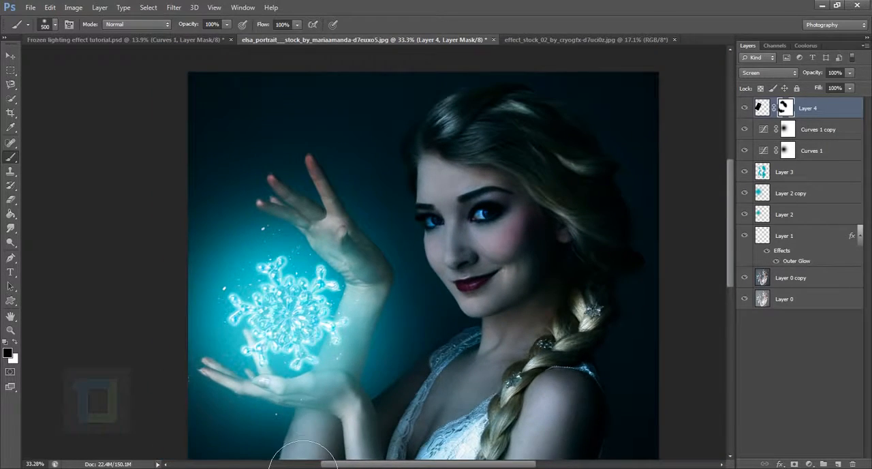
scroll(305, 453, down, 2)
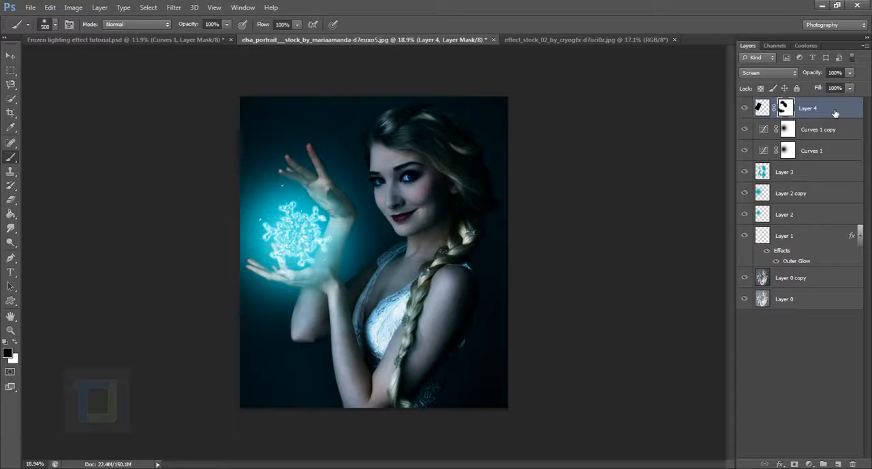
key(ctrl+j)
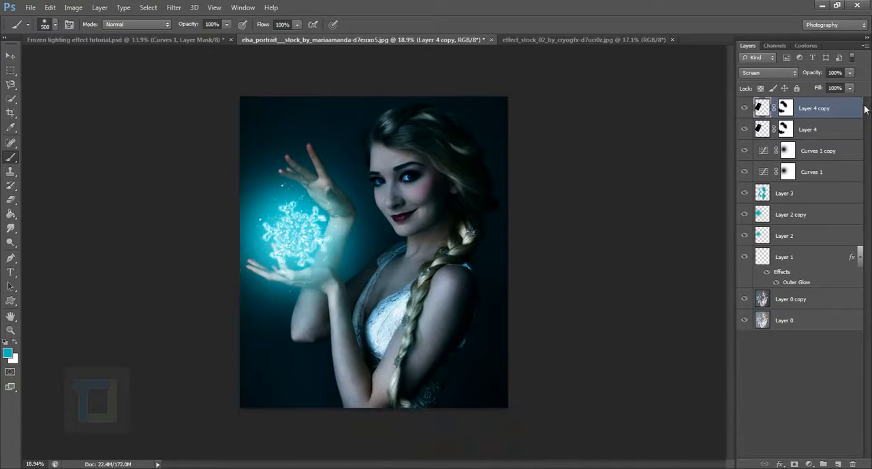
key(ctrl+t)
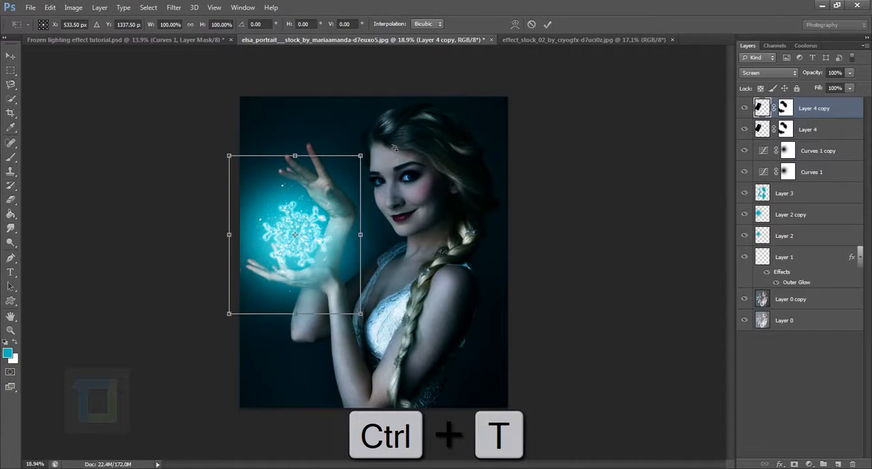
drag(393, 147, 320, 100)
drag(321, 225, 316, 228)
key(Return)
key(b)
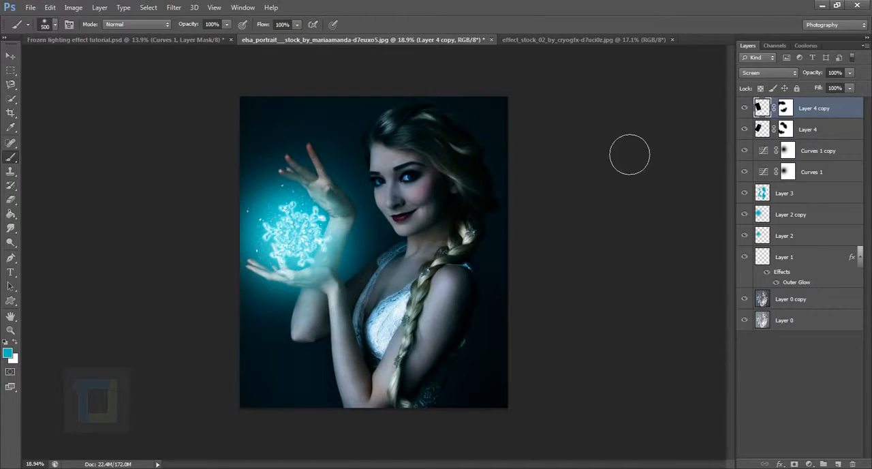
Duplicate Layer 4 copy, rotate the new copy about 17° clockwise, enlarge it slightly, and reposition it around the snowflake
drag(827, 112, 838, 463)
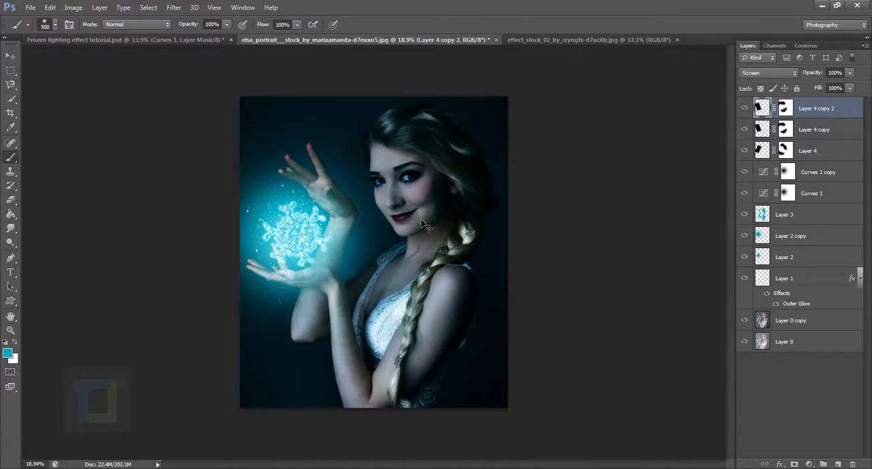
key(ctrl+t)
drag(410, 135, 449, 143)
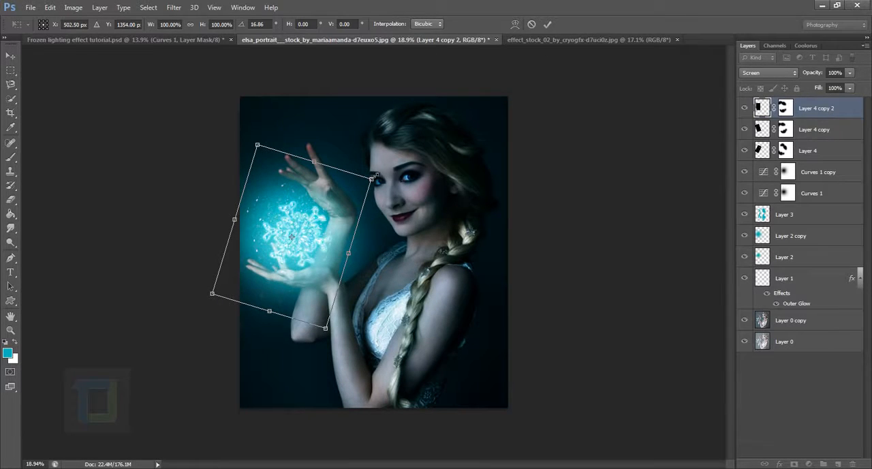
mouse_move(373, 179)
mouse_down()
mouse_move(403, 164)
mouse_move(386, 173)
mouse_up()
drag(317, 207, 323, 198)
key(Return)
key(b)
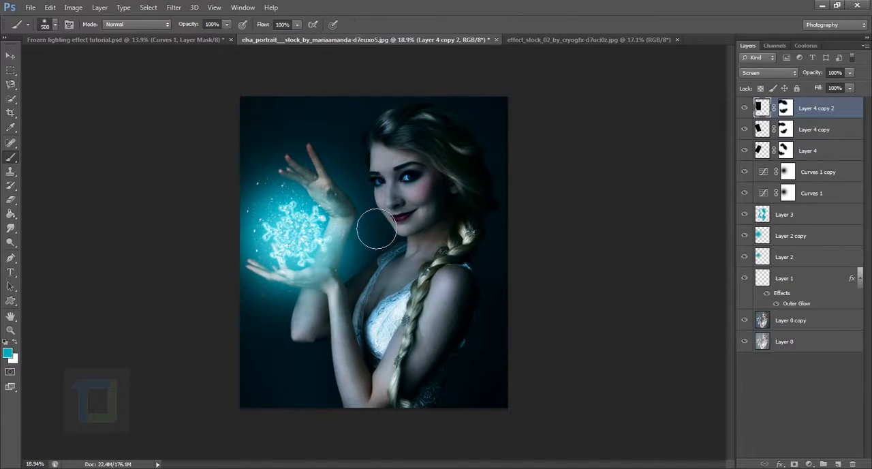
Duplicate Layer 4 copy 2, move the new copy slightly lower, and rotate it to vary the particles around the snowflake
scroll(88, 241, up, 3)
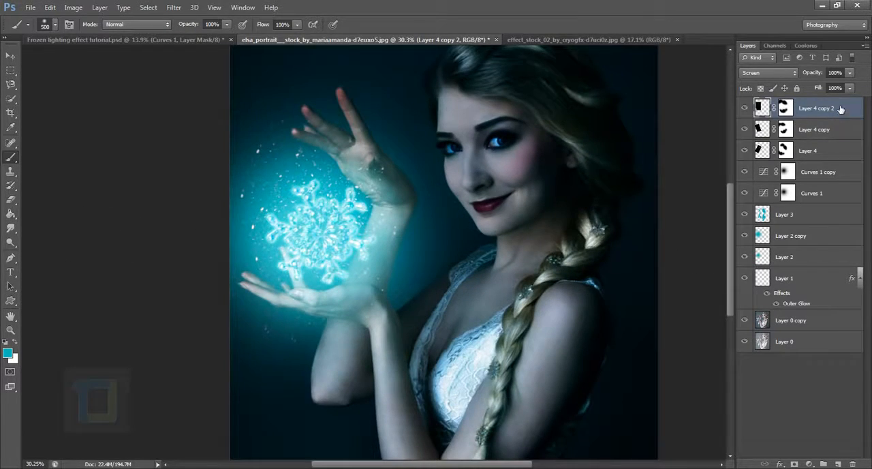
drag(839, 109, 838, 463)
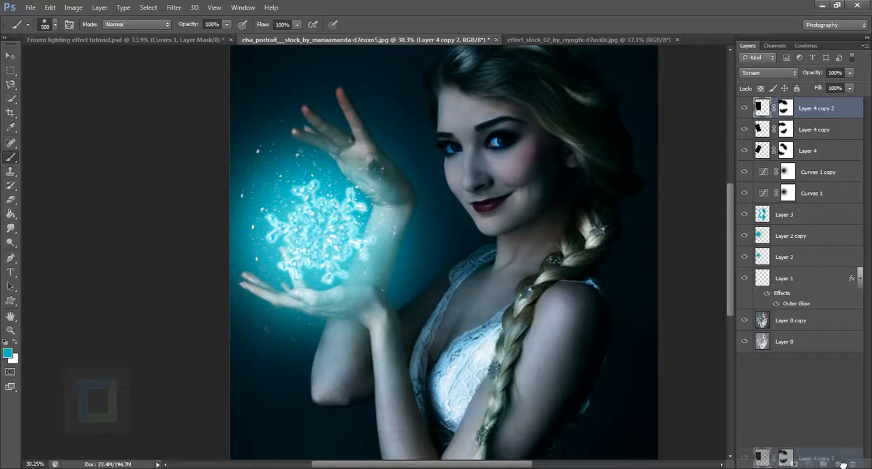
scroll(327, 211, down, 3)
click(15, 57)
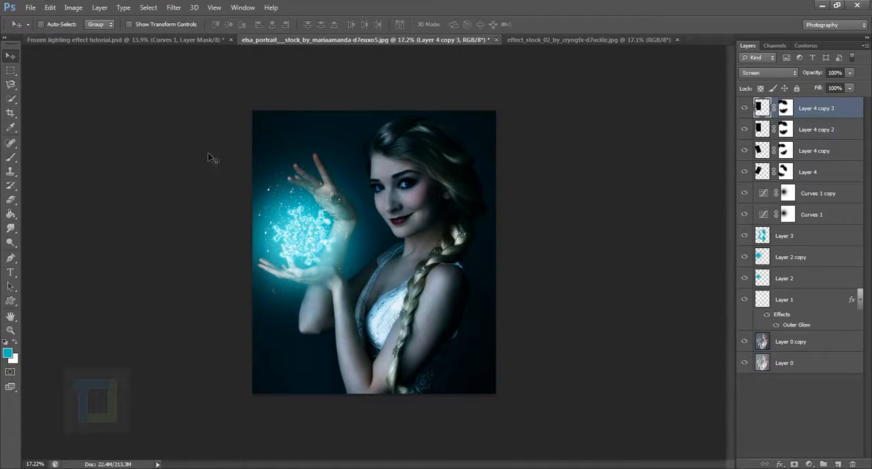
drag(290, 225, 292, 245)
key(ctrl+t)
drag(354, 213, 334, 250)
key(Return)
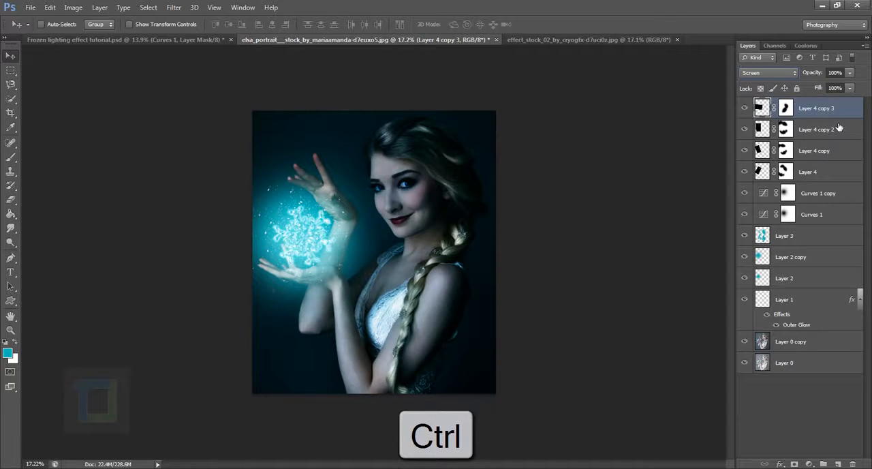
Group the four snow particle layers, Layer 4 through Layer 4 copy 3, and inspect the group's contents
ctrl+click(838, 129)
ctrl+click(828, 155)
ctrl+click(828, 173)
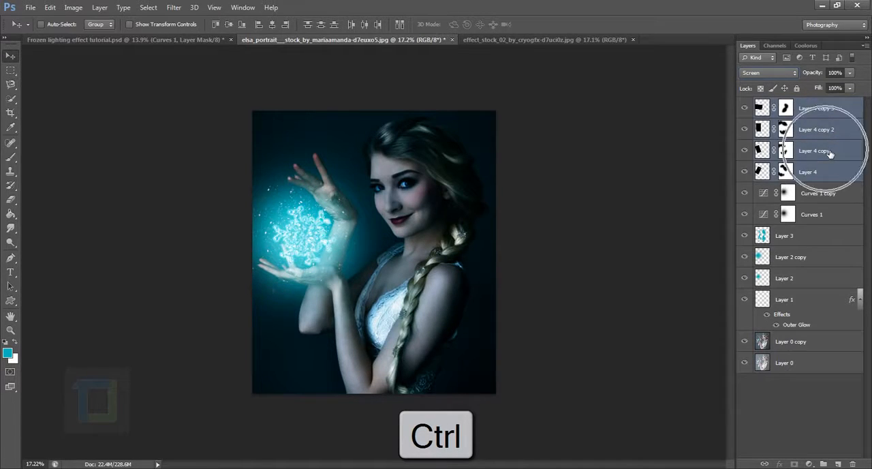
key(ctrl+g)
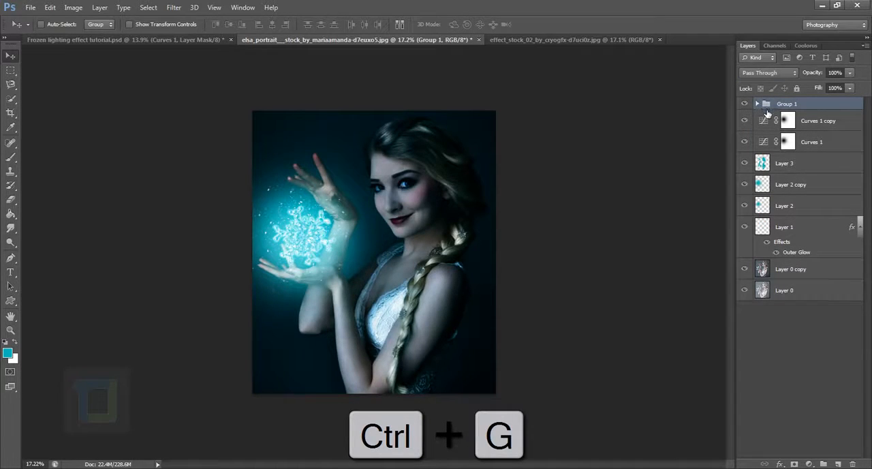
click(758, 104)
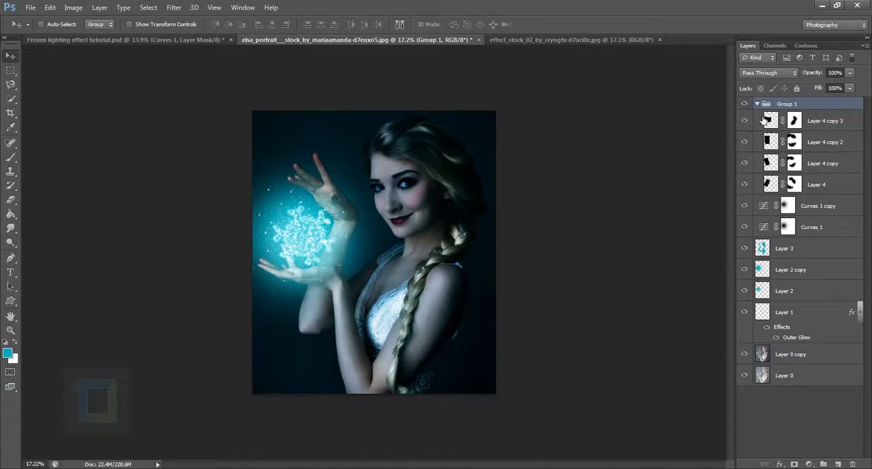
click(757, 104)
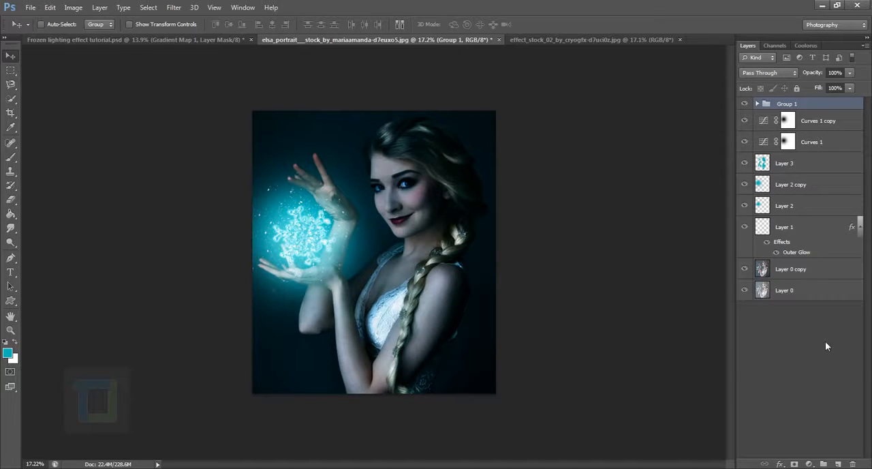
Add a Solid Color fill layer above the particle group with the dark teal color 3e7a7a
click(810, 466)
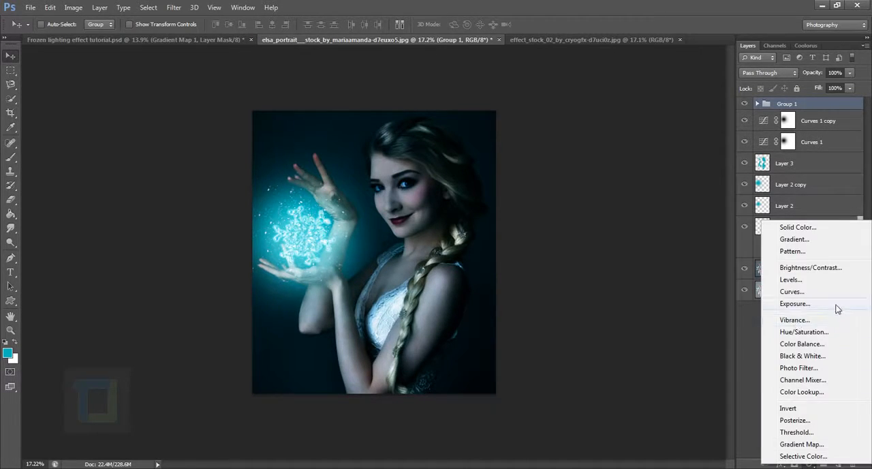
key(Escape)
click(812, 463)
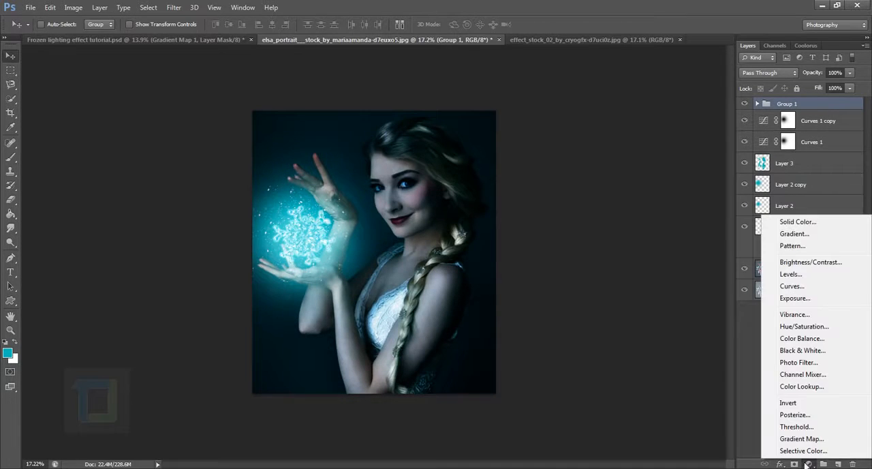
click(796, 222)
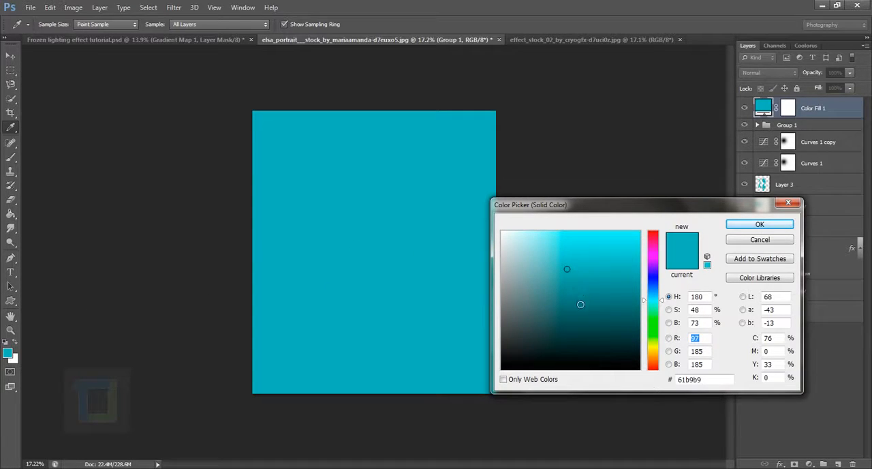
drag(580, 304, 568, 303)
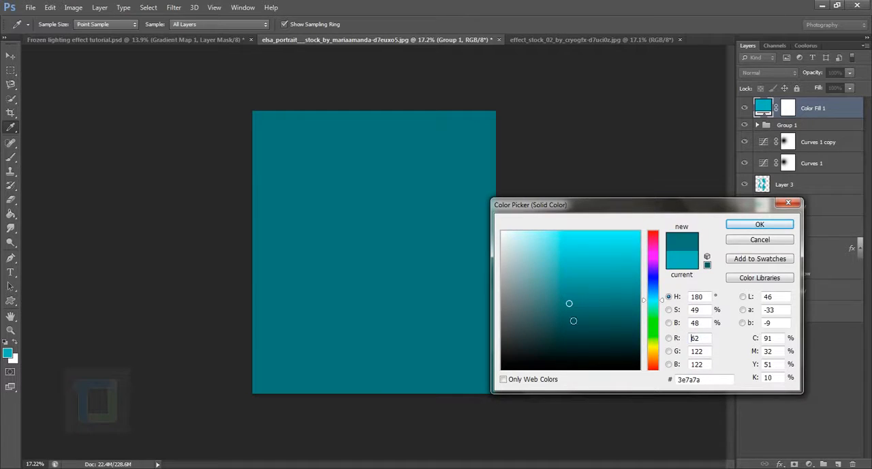
click(753, 228)
Blend the teal color fill layer as Color Dodge at 14% opacity and compare the image with and without it
click(770, 73)
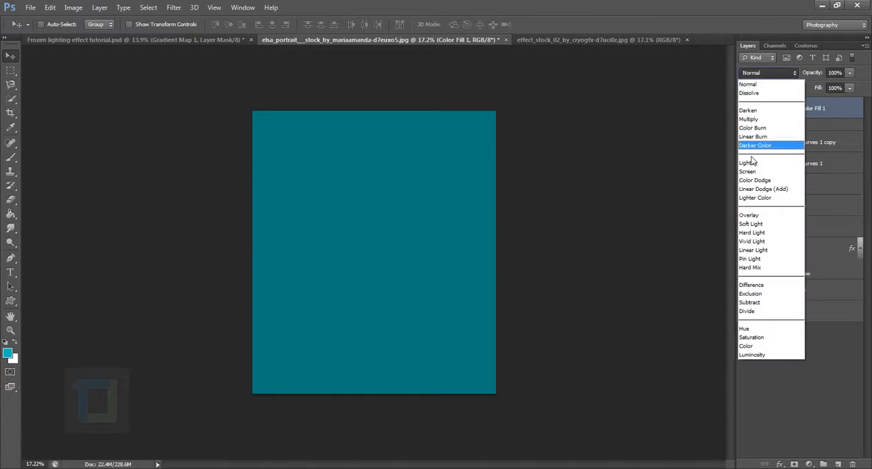
click(757, 180)
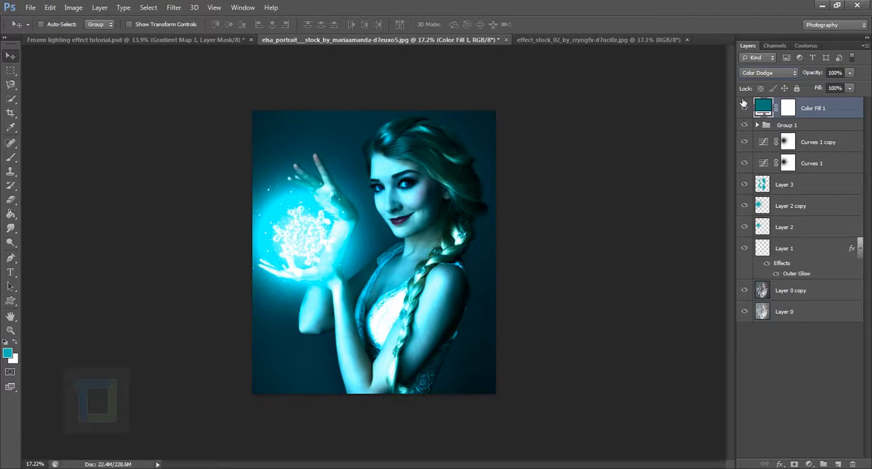
drag(812, 77, 743, 71)
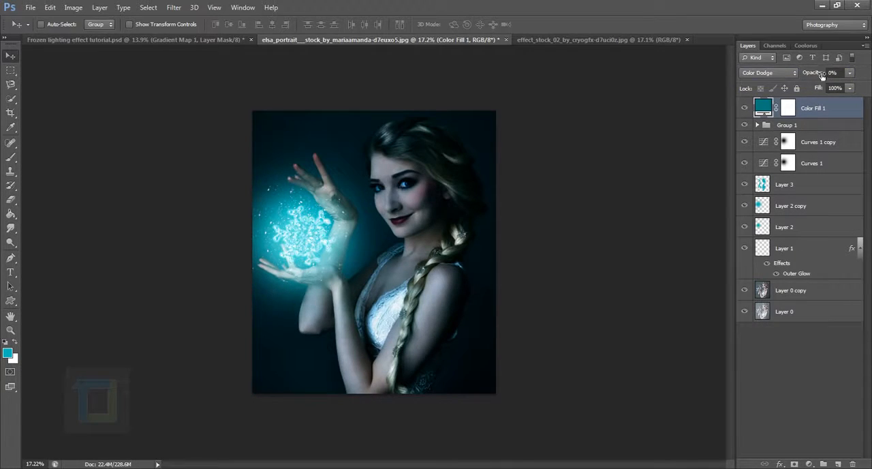
drag(809, 78, 821, 77)
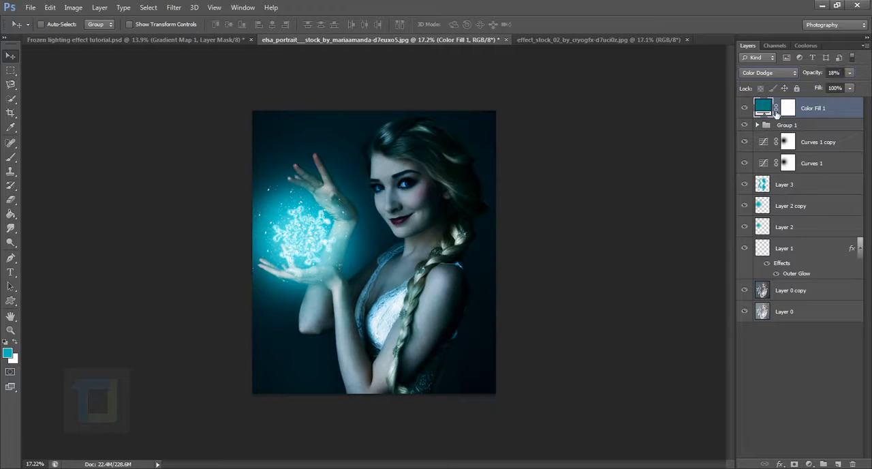
click(746, 108)
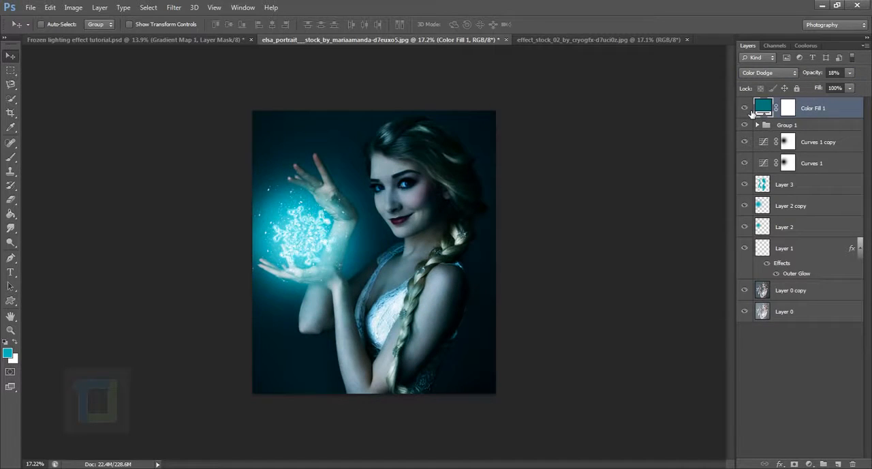
click(817, 75)
click(744, 108)
click(745, 108)
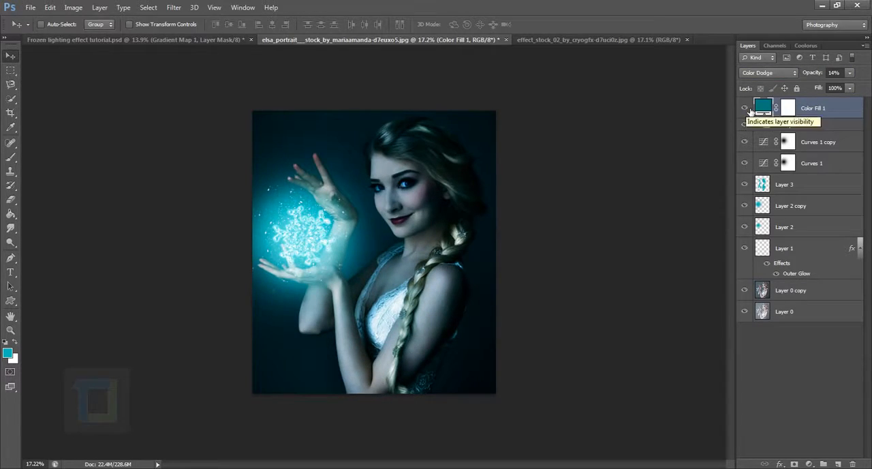
Add a Gradient Map adjustment layer above the color fill using the Violet, Orange preset
click(810, 463)
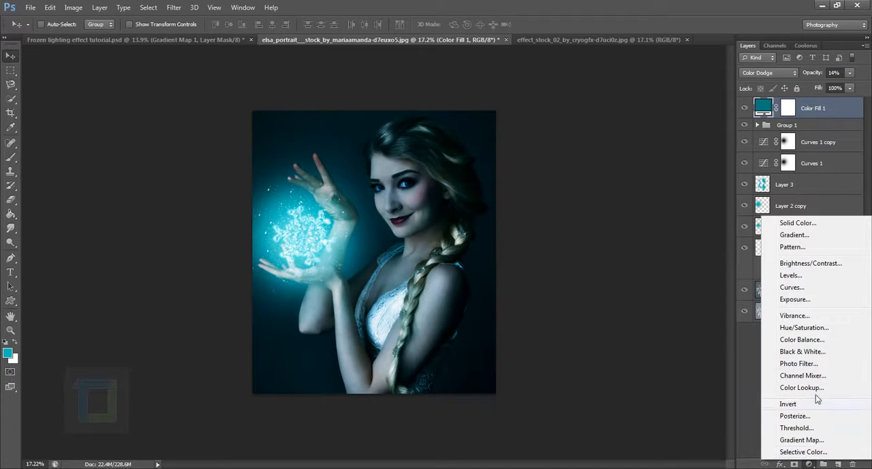
click(802, 440)
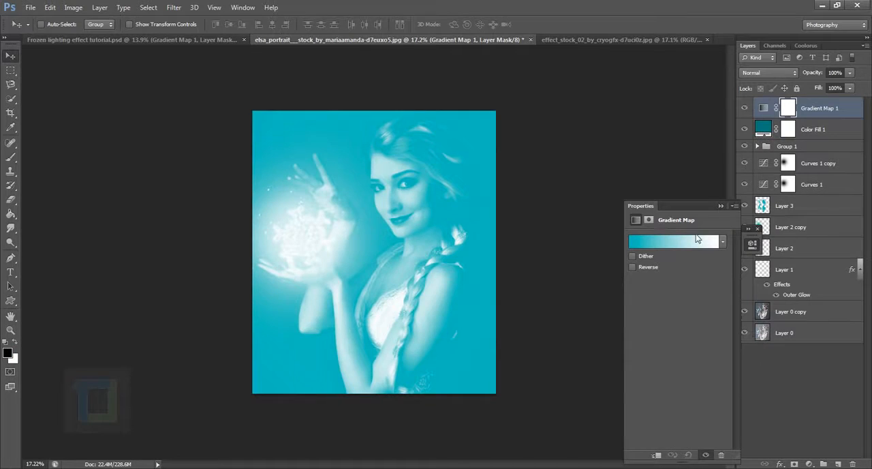
click(695, 242)
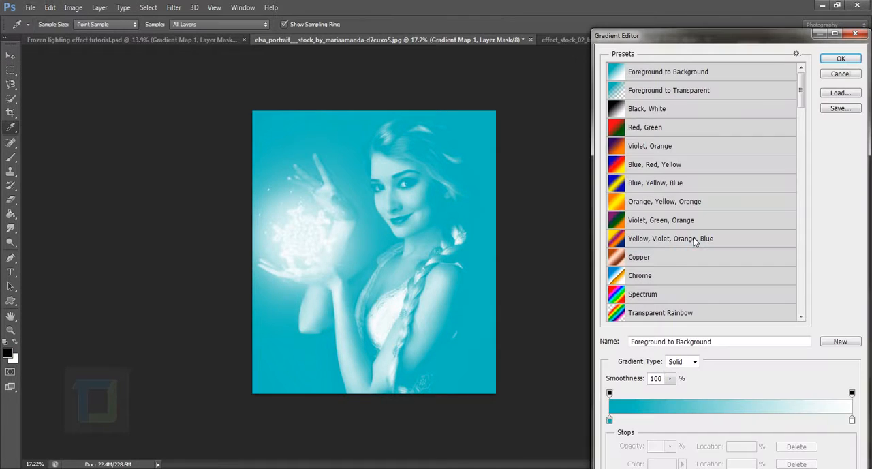
click(657, 152)
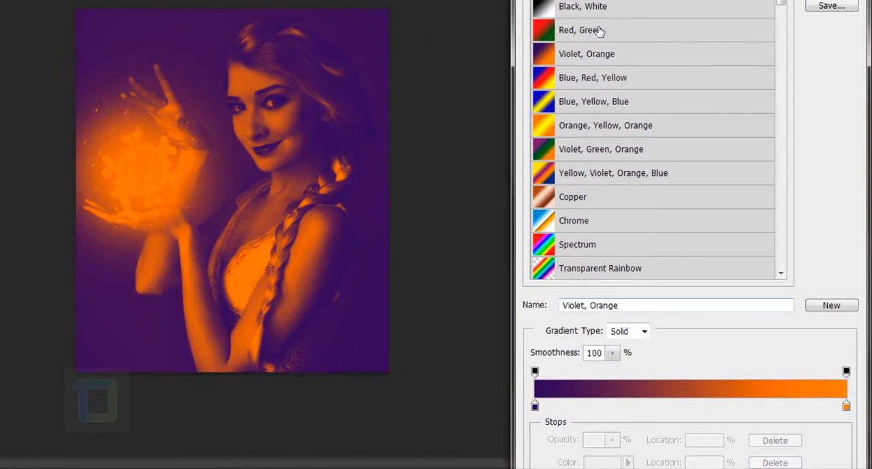
Change the gradient map's orange end stop to the bright teal 44d6c7 and accept the edited gradient
click(846, 406)
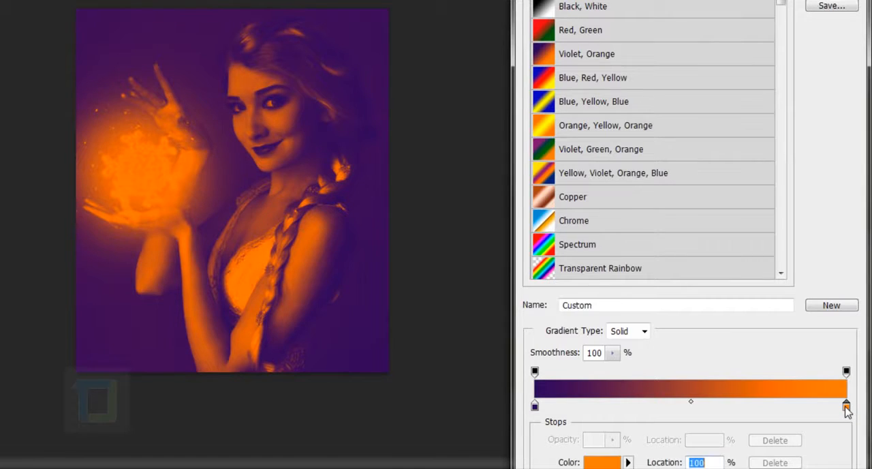
click(619, 463)
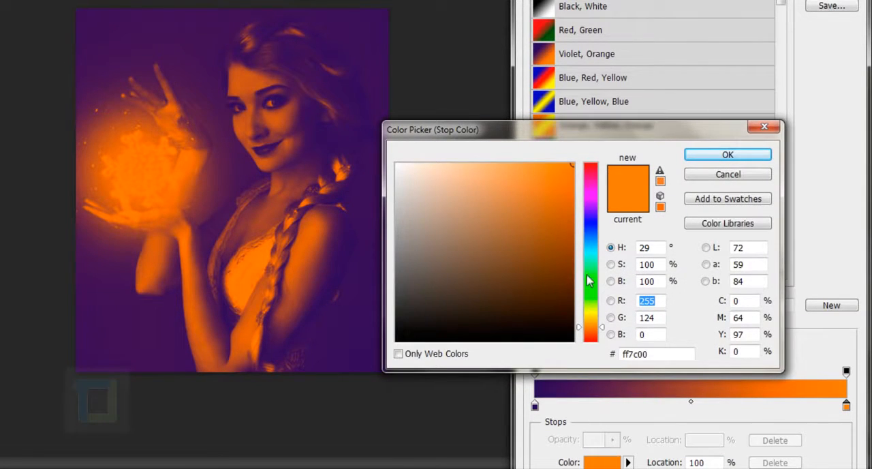
drag(592, 249, 590, 257)
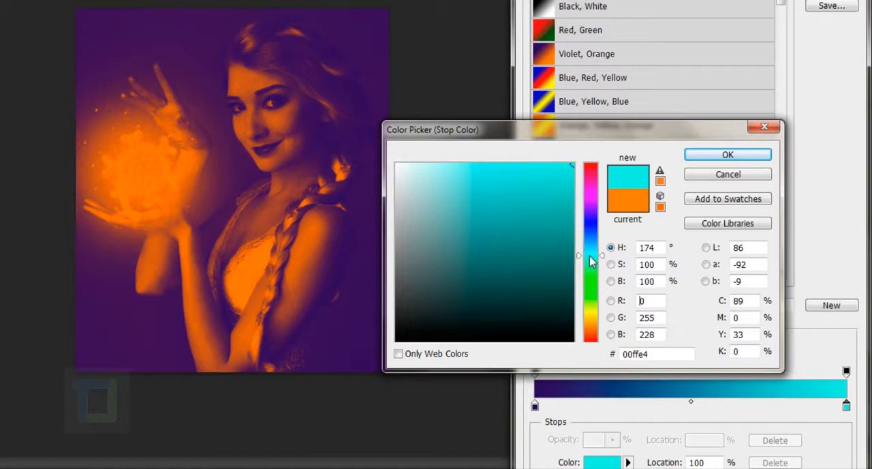
click(521, 199)
click(512, 203)
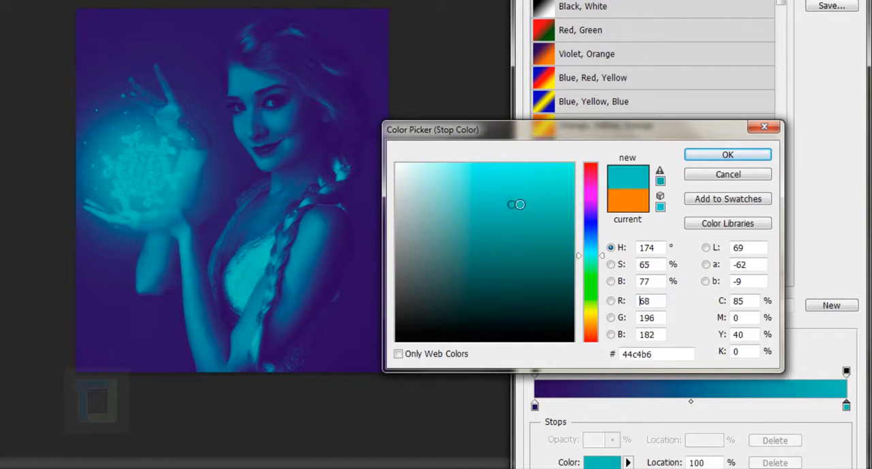
drag(519, 204, 521, 196)
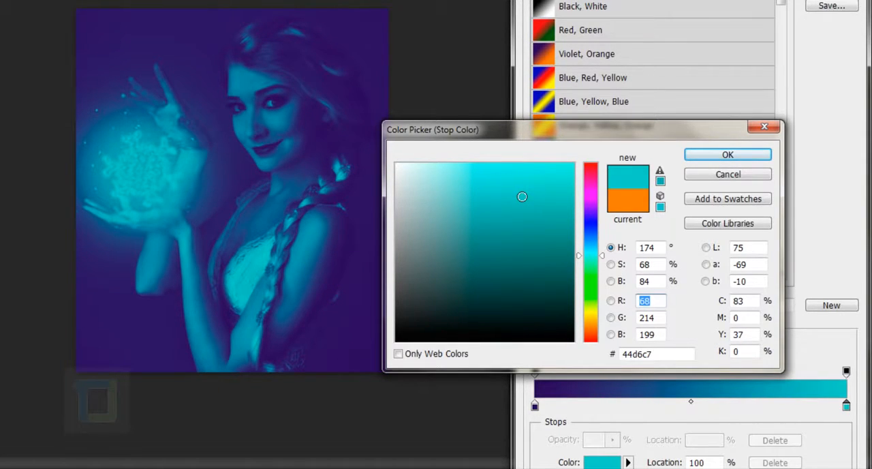
click(710, 156)
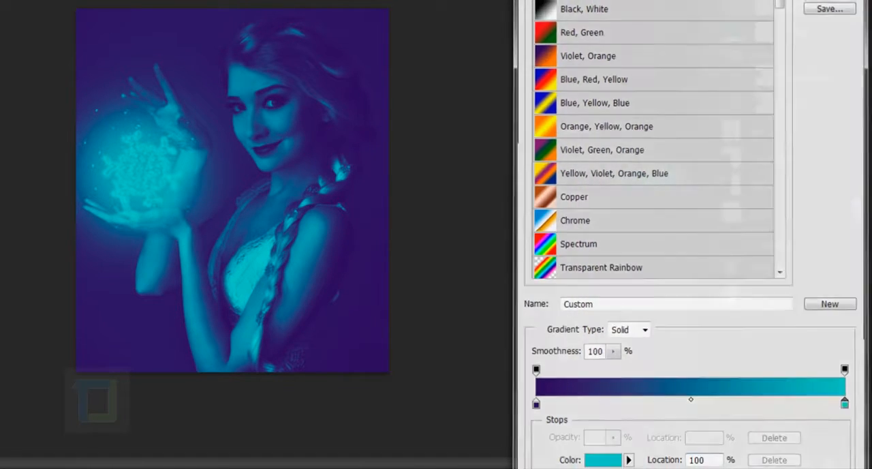
key(Return)
Blend the gradient map layer as Soft Light at 46% opacity and compare the image with and without it
click(786, 69)
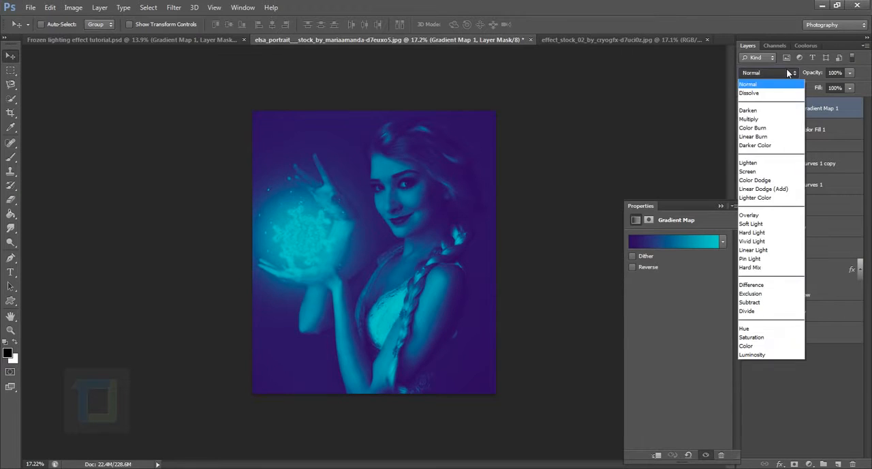
click(753, 223)
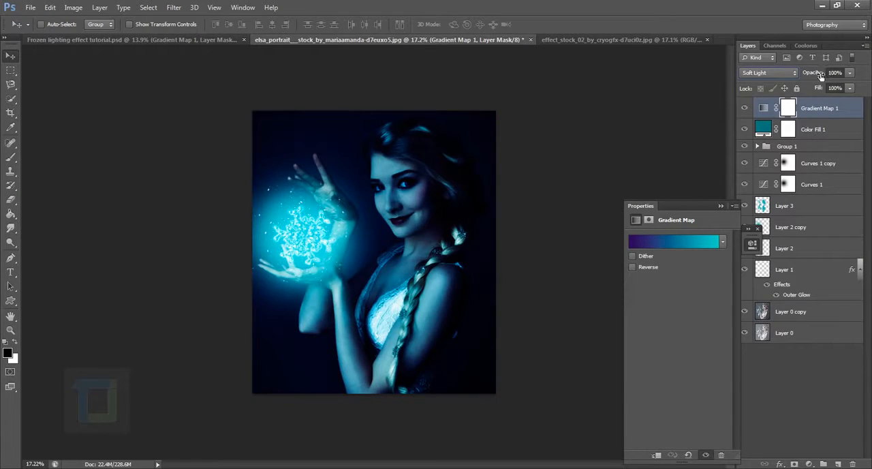
drag(820, 75, 791, 71)
click(745, 108)
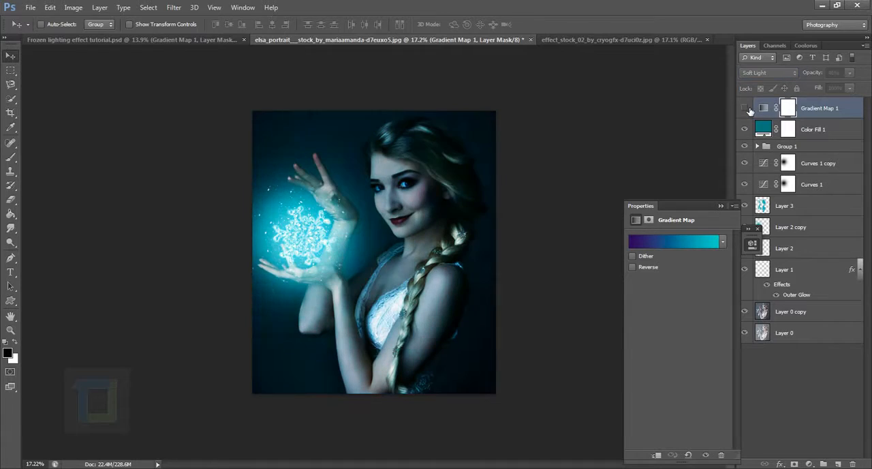
click(745, 108)
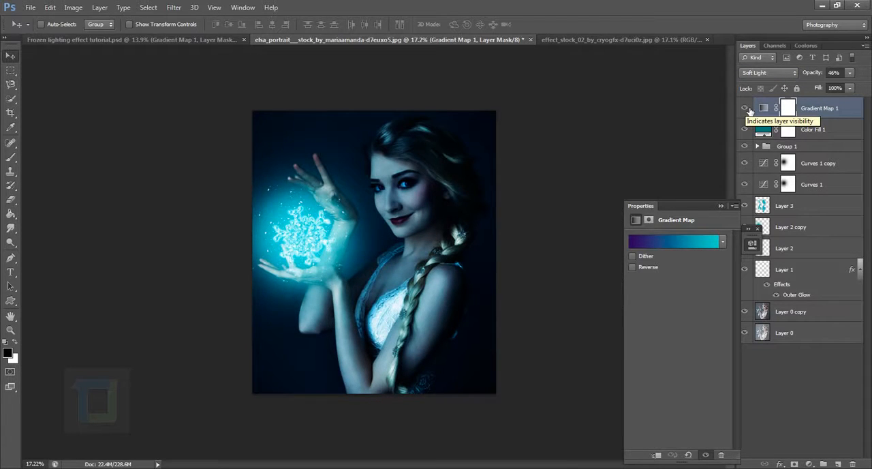
click(746, 108)
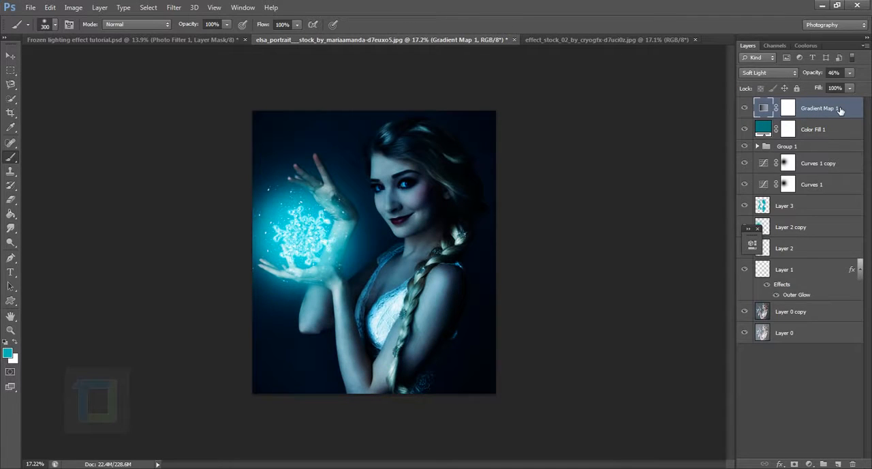
Add a Brightness/Contrast adjustment layer above the gradient map with brightness raised to about 40
click(809, 464)
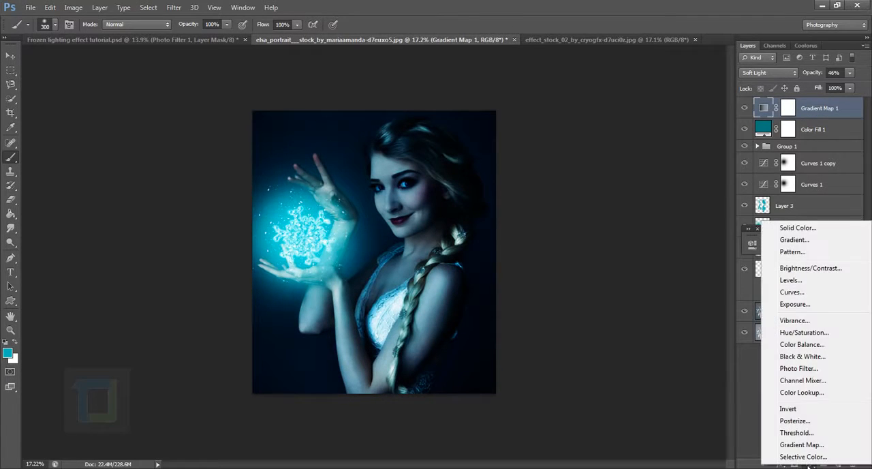
click(780, 267)
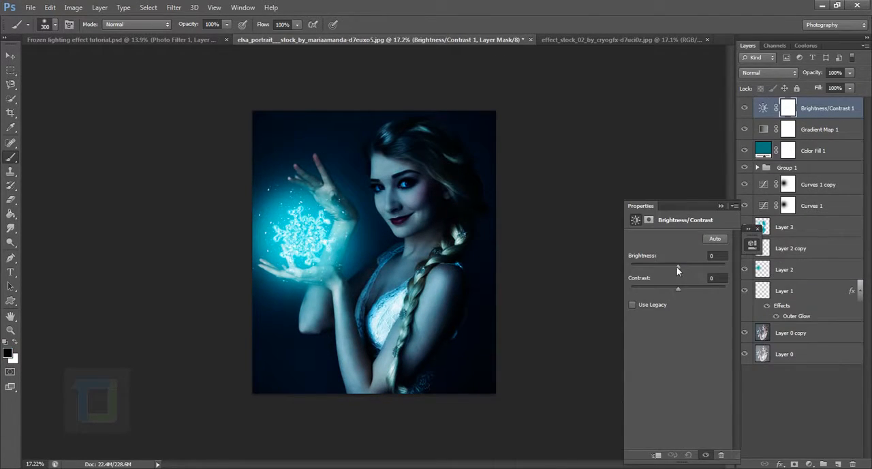
drag(682, 267, 690, 269)
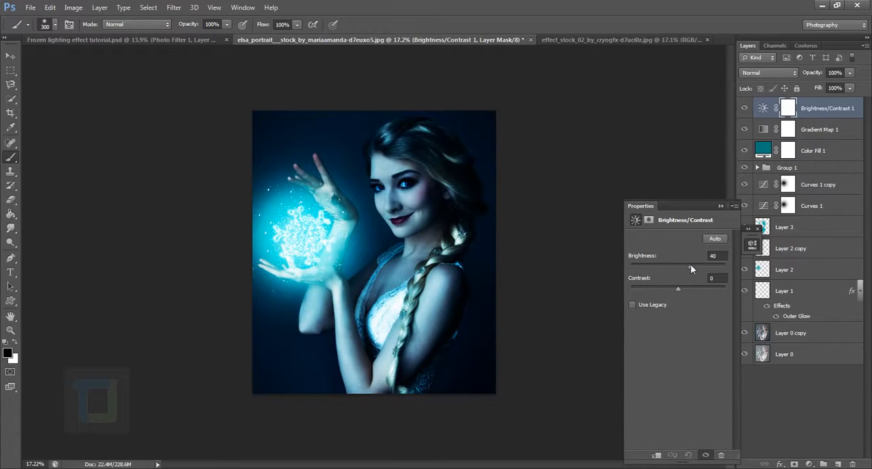
click(720, 206)
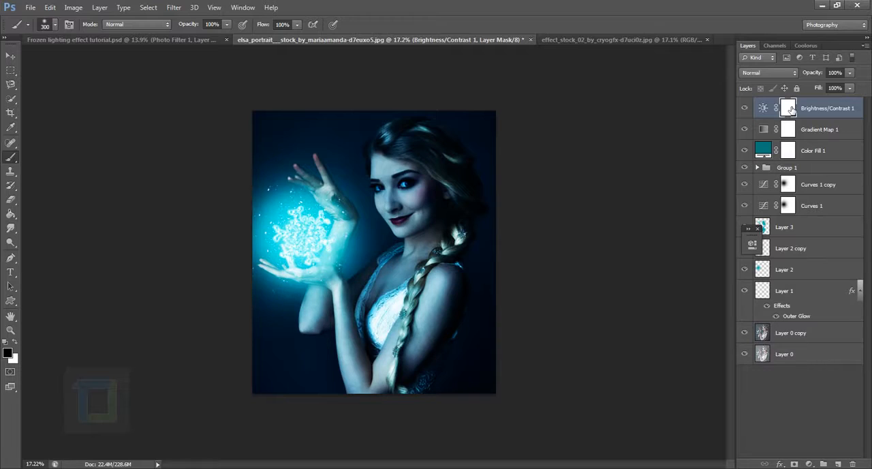
Invert the Brightness/Contrast mask to black and dab white over the snowflake glow with a 1200 px brush
key(ctrl+i)
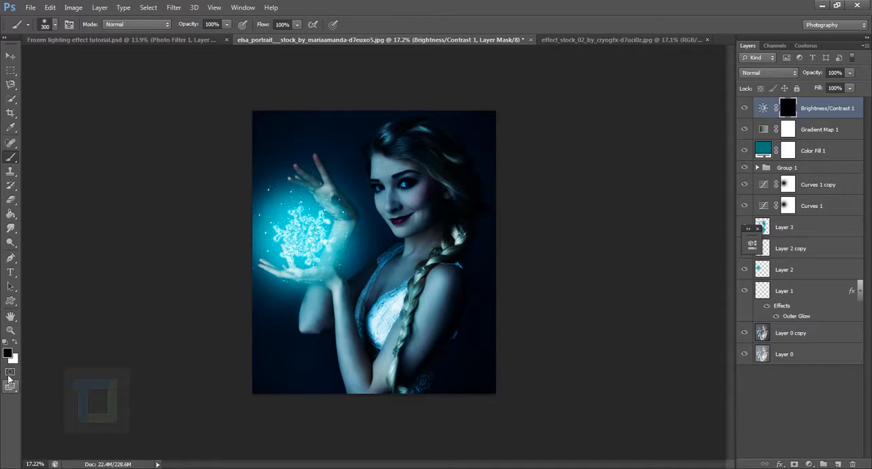
click(14, 342)
key(])
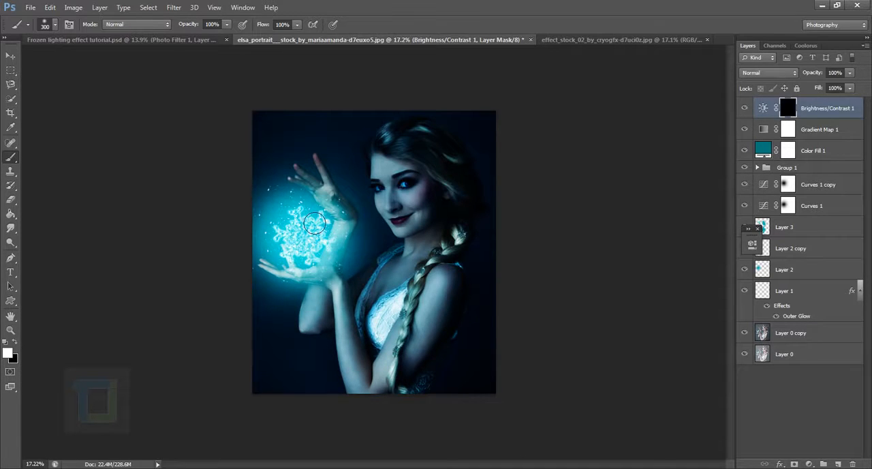
scroll(316, 223, up, 2)
key(])
key(])
key(])
key(])
key(])
key(])
key(])
key(])
click(301, 228)
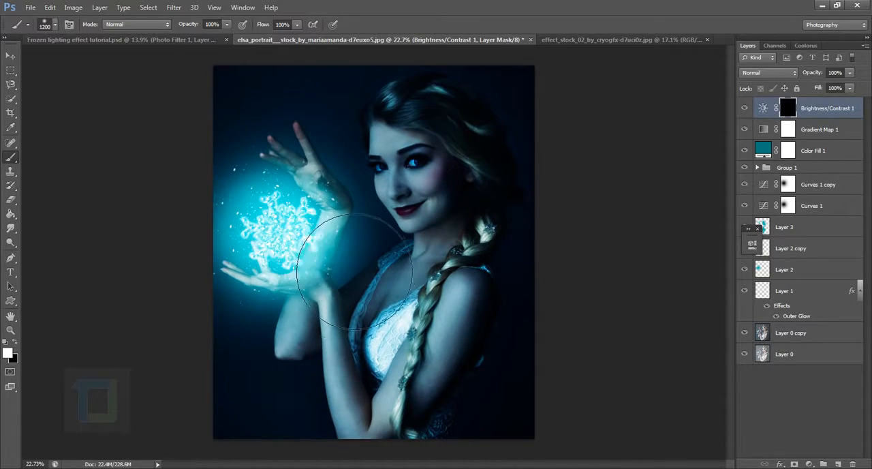
Paint white on the Brightness/Contrast mask over the face with a smaller brush of about 900 px
scroll(323, 275, down, 2)
key(bracketleft)
key(bracketleft)
key(bracketleft)
key(bracketleft)
key(bracketleft)
key(bracketleft)
key(bracketleft)
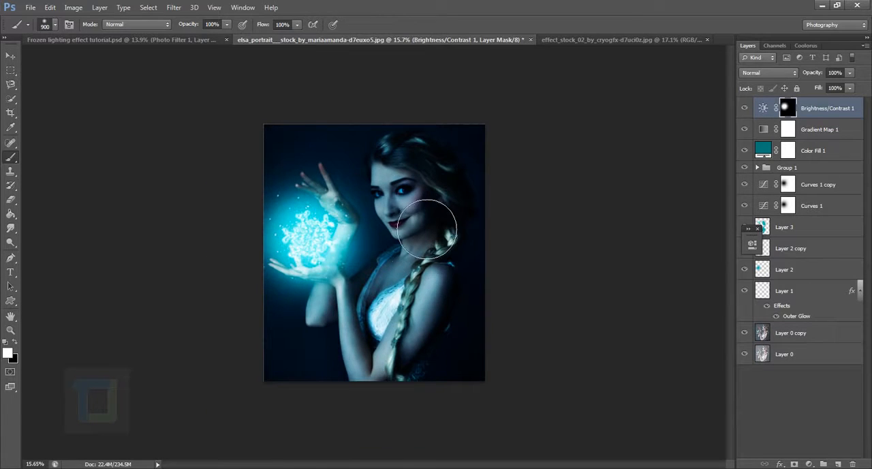
scroll(407, 175, down, 1)
click(407, 178)
key(bracketleft)
key(bracketleft)
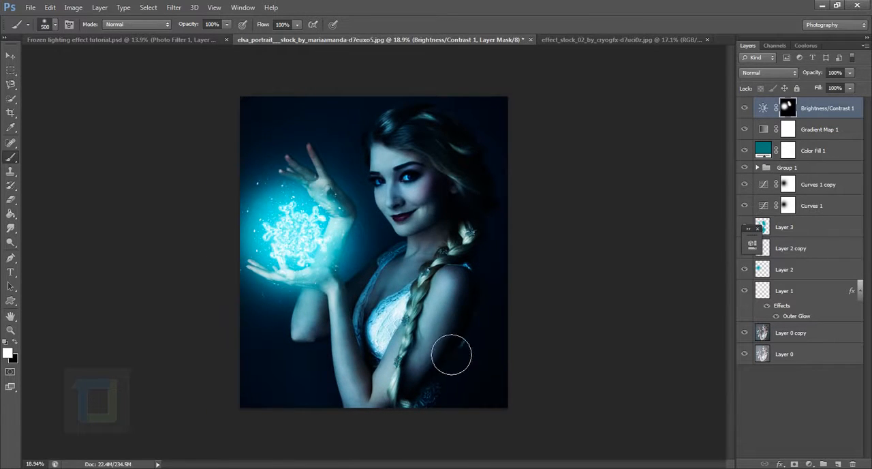
Paint white on the mask along both arms with a 200–300 px brush and compare the image with and without the brightening
key(bracketleft)
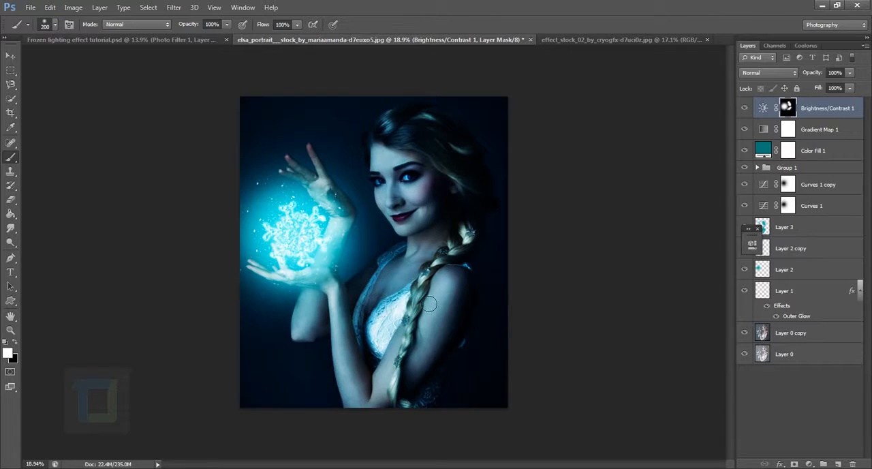
drag(446, 290, 414, 381)
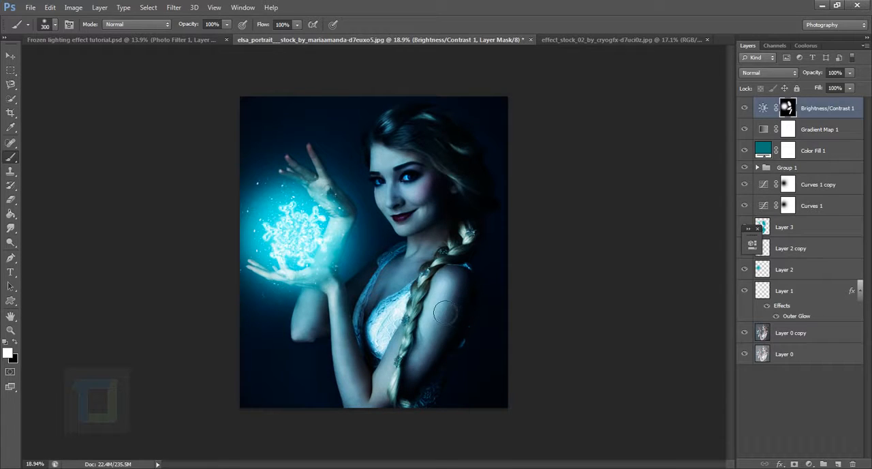
drag(373, 409, 342, 326)
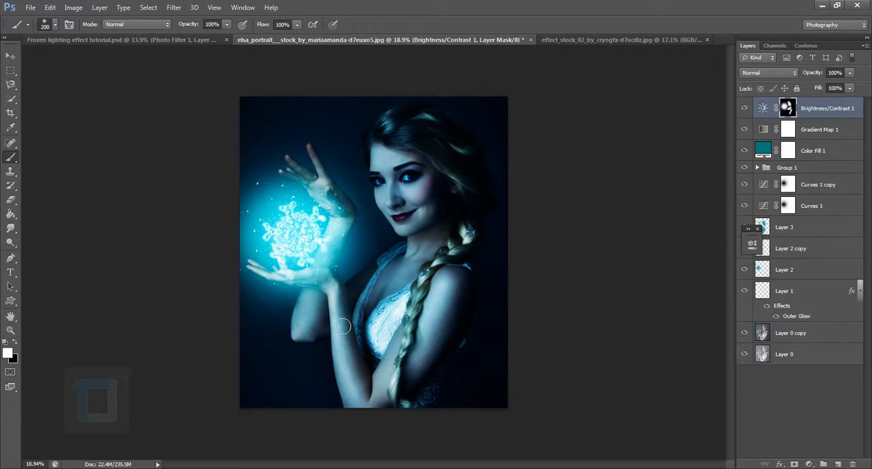
key(bracketright)
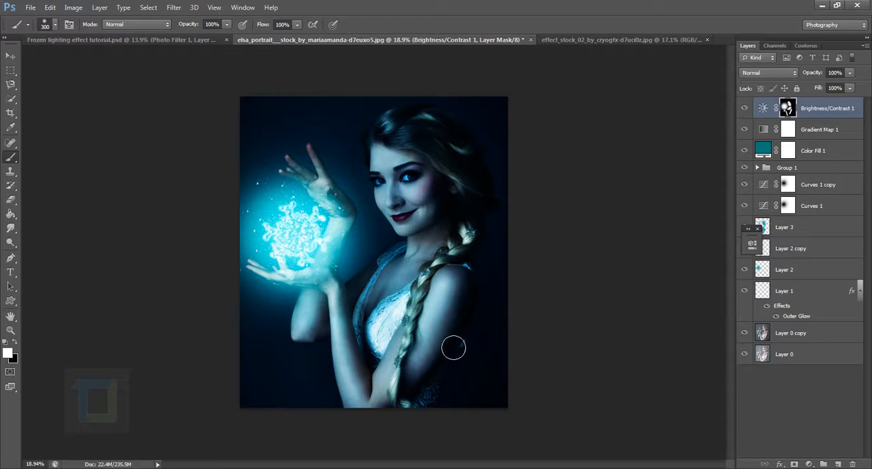
key(bracketleft)
click(744, 111)
click(745, 111)
scroll(593, 131, down, 1)
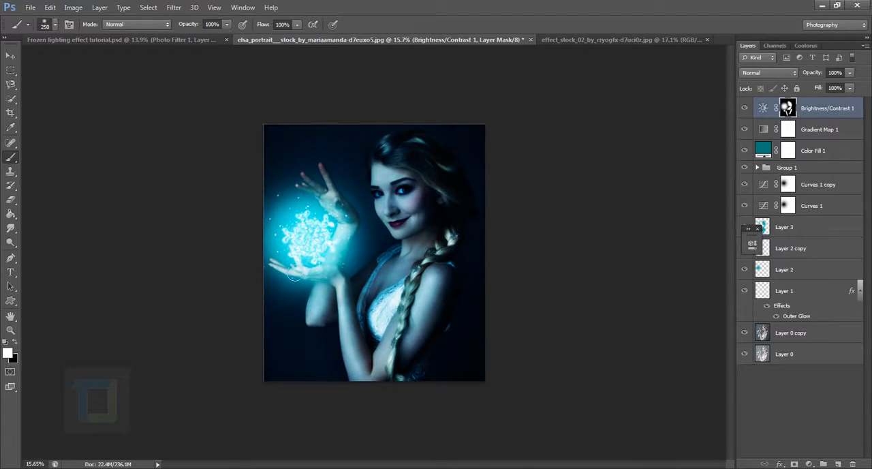
Paint black on the Brightness/Contrast mask over the snowflake with a large brush to tone down the brightening there, and check the result
key(bracketright)
key(bracketright)
key(bracketright)
key(bracketright)
key(bracketright)
key(x)
drag(342, 264, 316, 242)
key(bracketright)
key(bracketright)
key(bracketright)
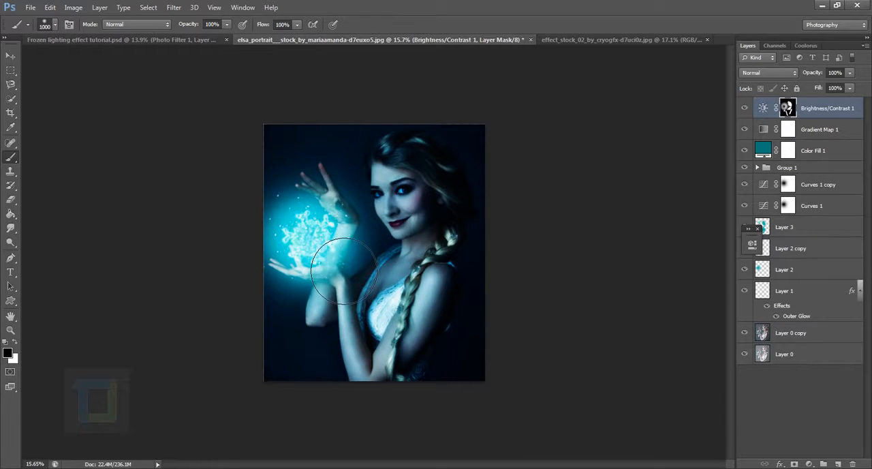
scroll(462, 297, down, 1)
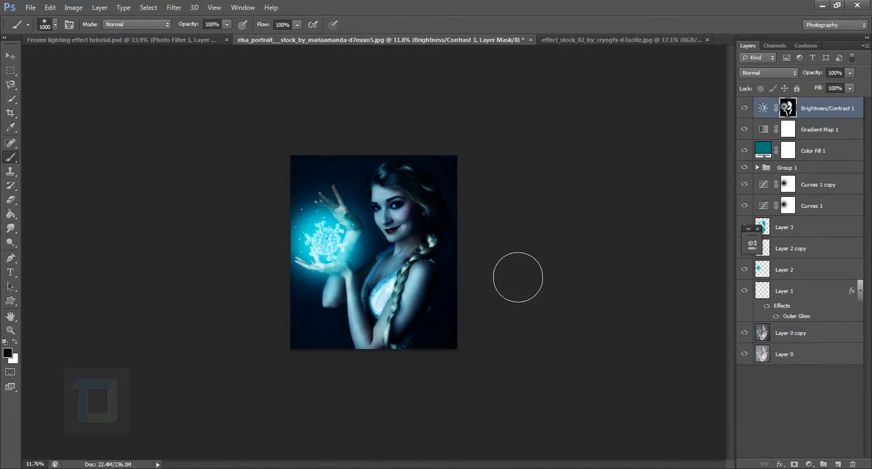
scroll(518, 279, up, 1)
click(747, 108)
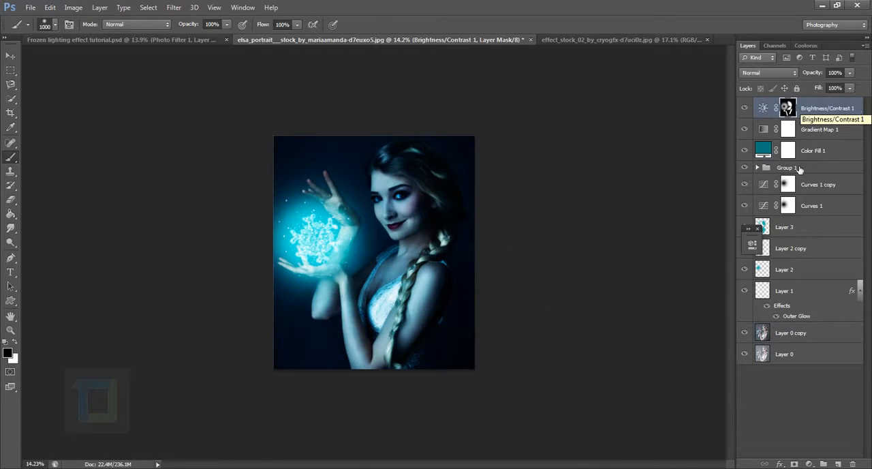
Add a Photo Filter adjustment layer on top using Cooling Filter (82) at 7% density
click(810, 464)
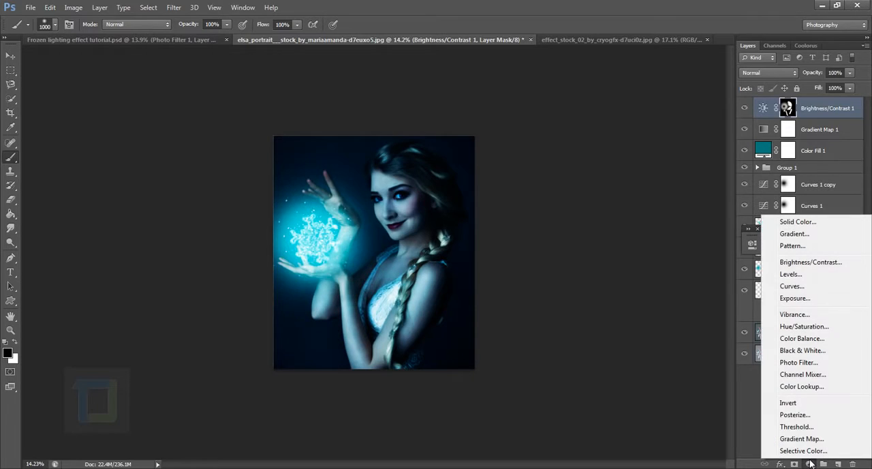
click(797, 361)
click(670, 238)
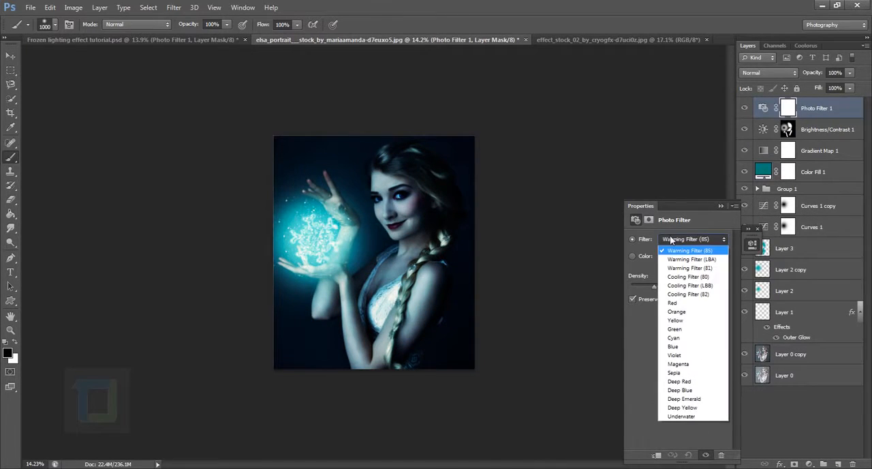
click(696, 294)
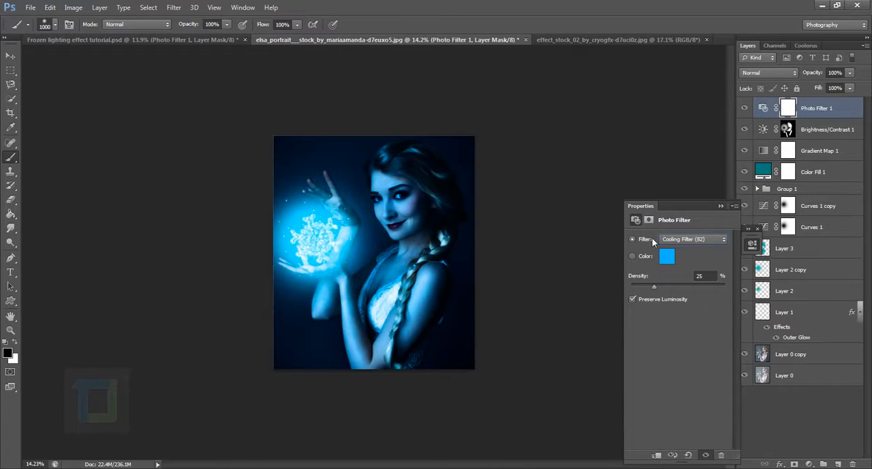
drag(652, 287, 641, 270)
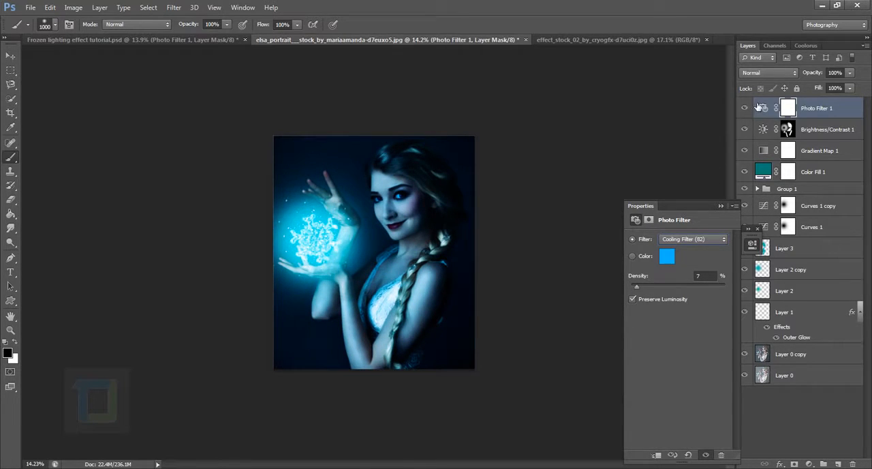
click(723, 205)
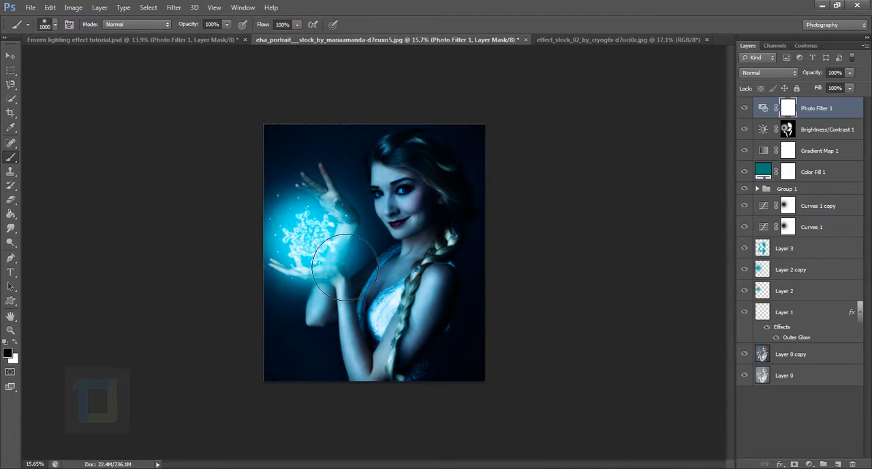
Lower the opacity of Layer 2 copy to 71% and compare the glow with and without it
click(804, 271)
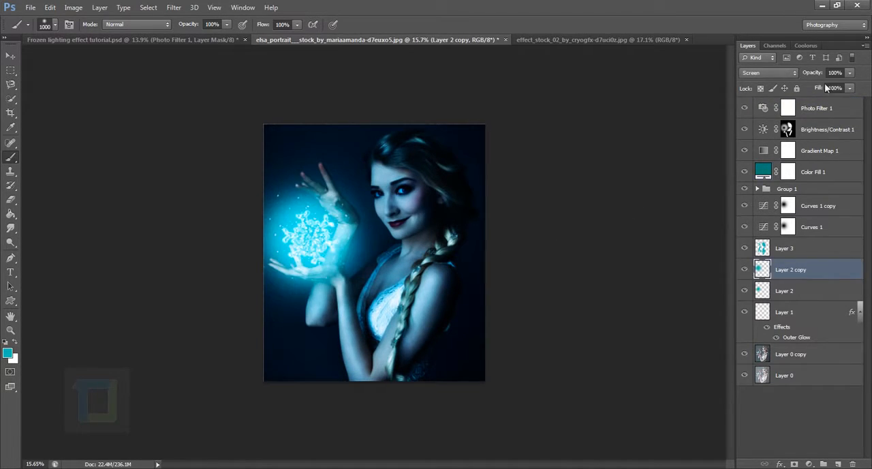
drag(819, 77, 808, 75)
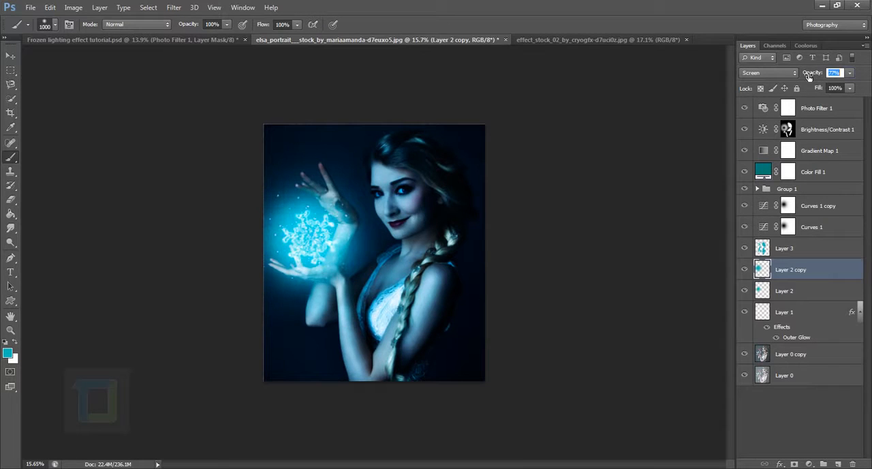
click(745, 269)
click(746, 269)
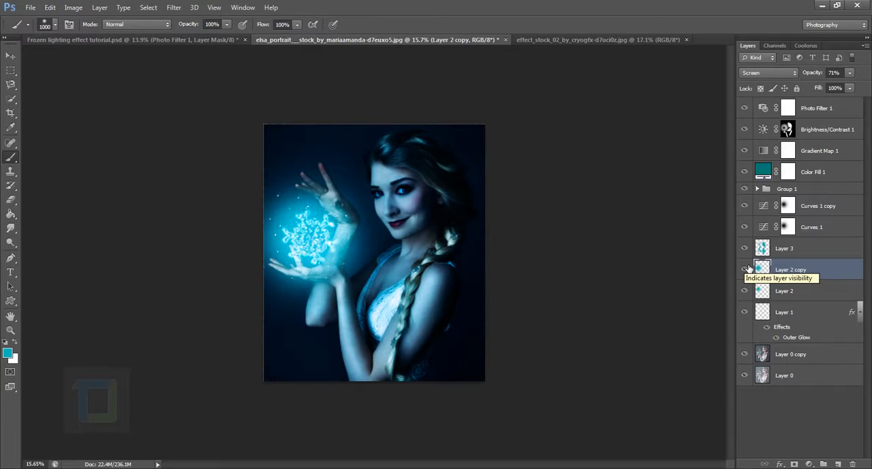
Select Layer 3, Layer 2 copy, Layer 2 and Group 1 together and move them slightly right between the hands
click(807, 247)
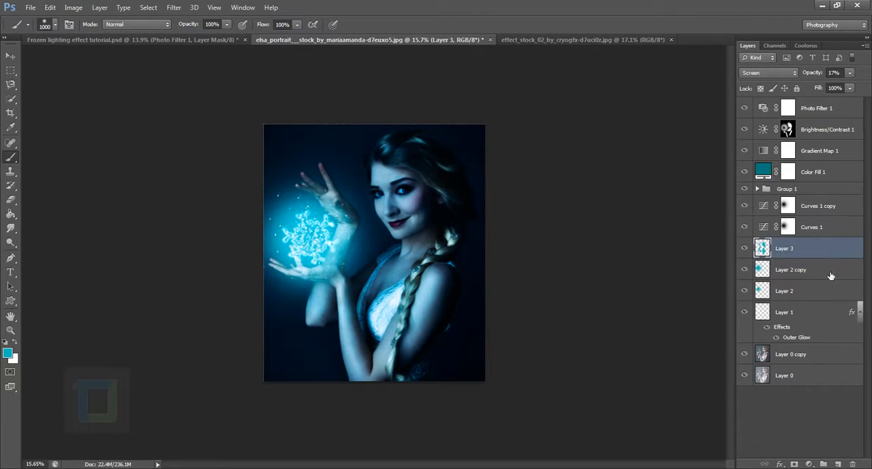
ctrl+click(832, 273)
ctrl+click(825, 291)
ctrl+click(824, 190)
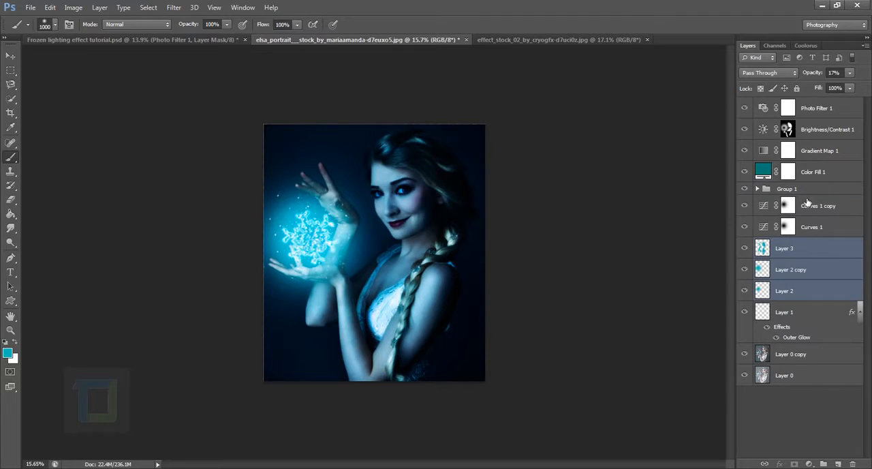
click(10, 56)
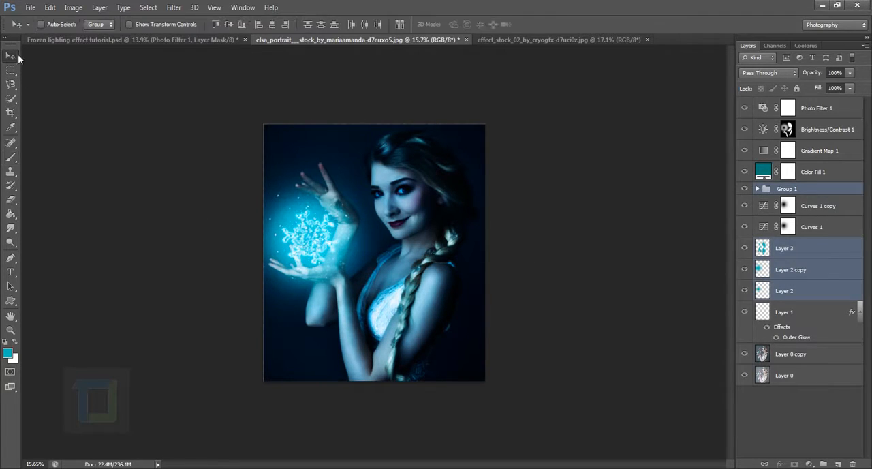
drag(313, 244, 331, 243)
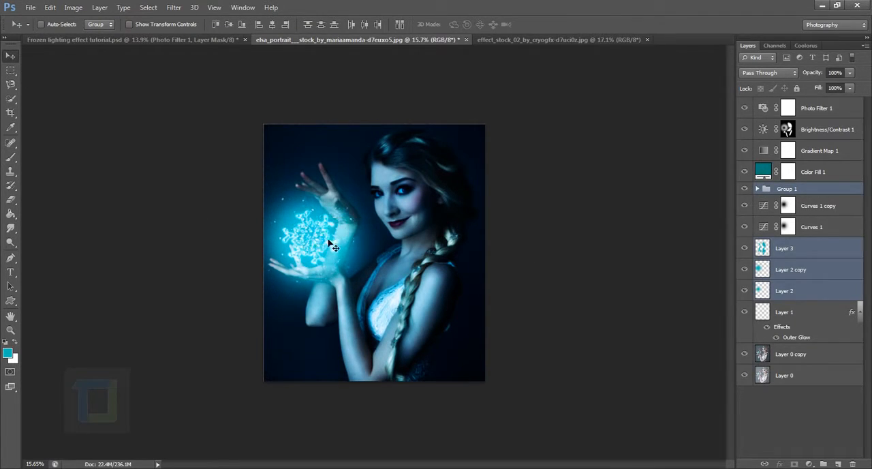